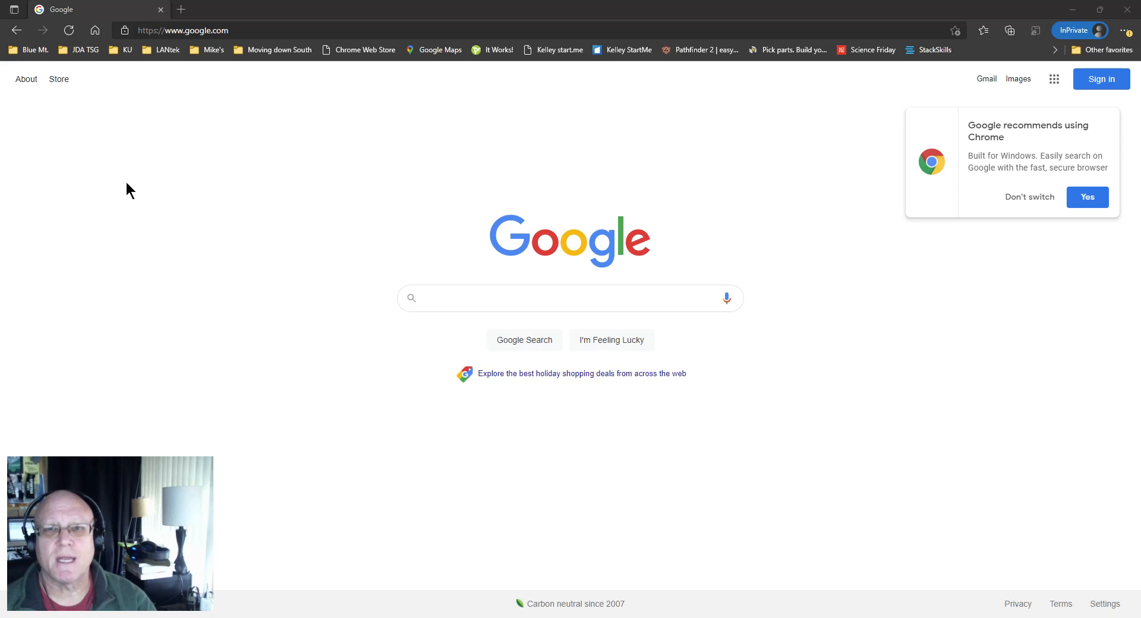
- Go to portal.azure.com and sign in to Microsoft Azure with the first account offered
click(255, 30)
text(p)
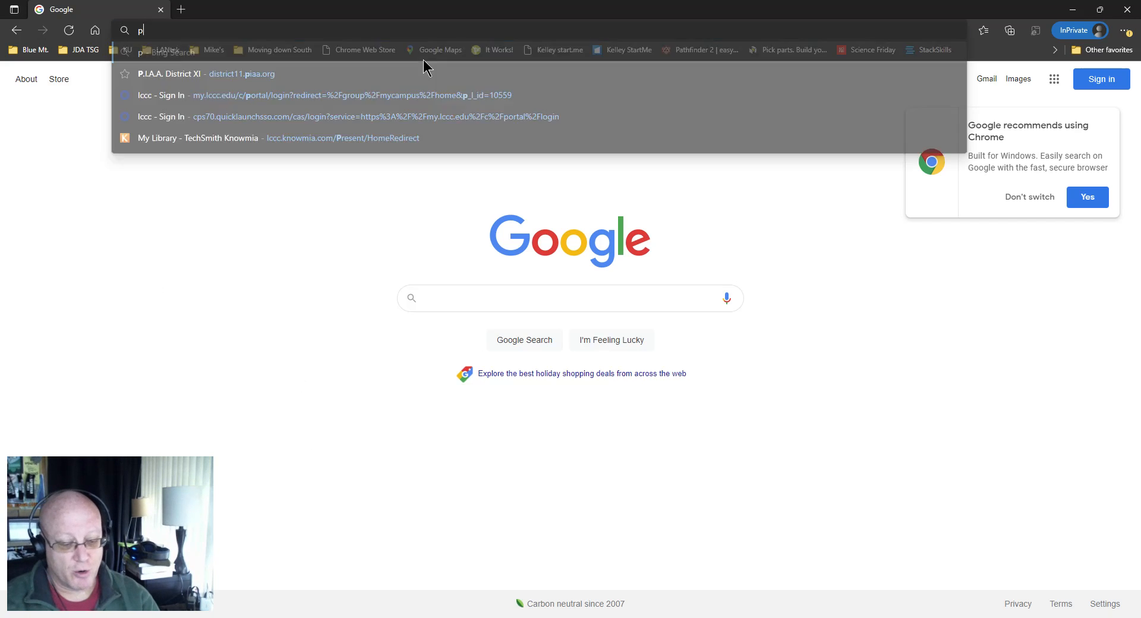
text(ortal.azure.com)
key(Return)
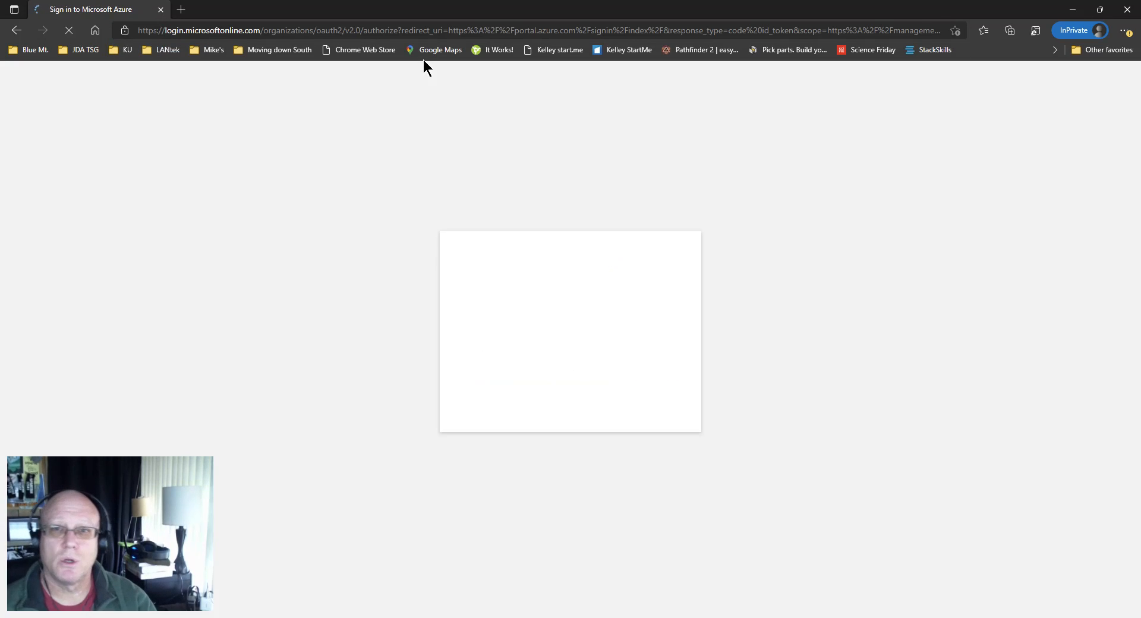
click(508, 335)
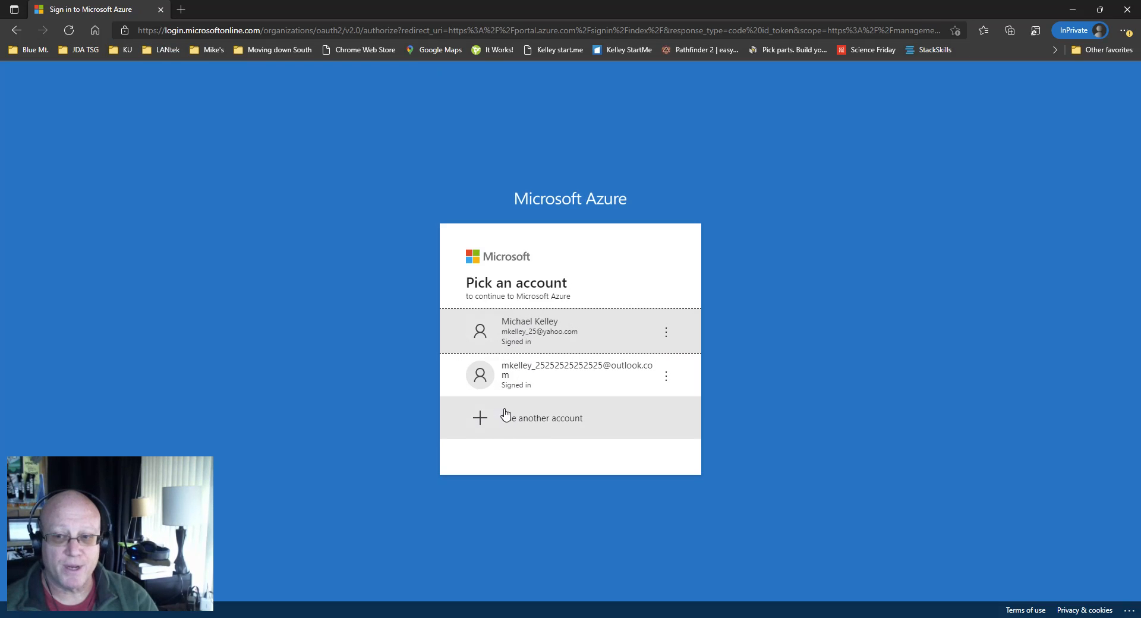
click(502, 320)
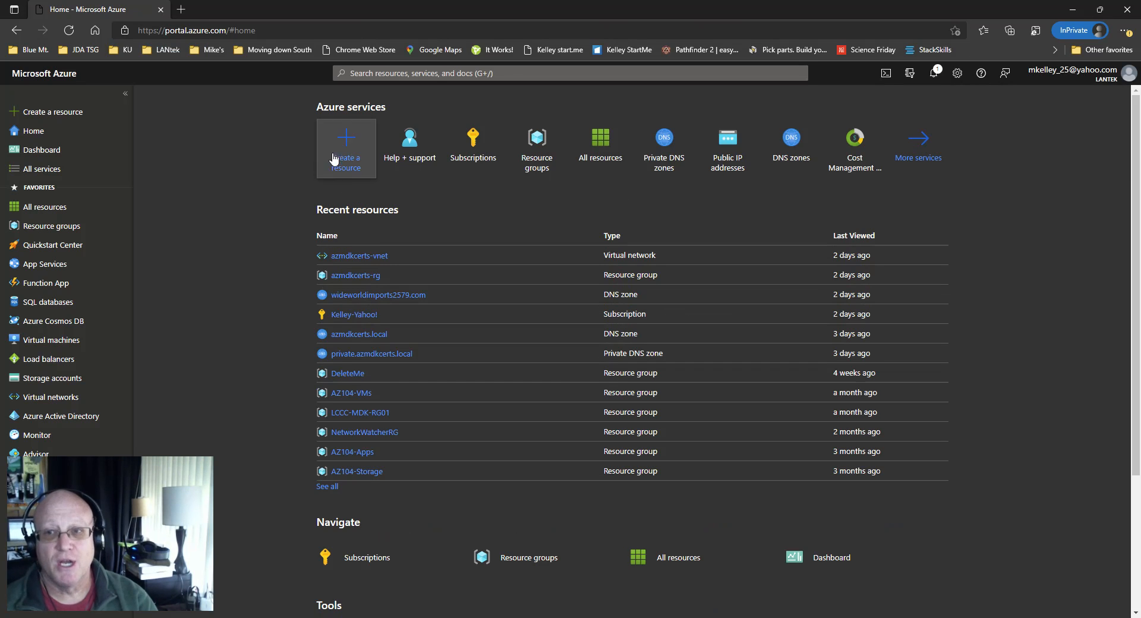
- Look over the portal home page's recent resources and favorites, including the Virtual networks shortcut's info card
drag(297, 139, 466, 208)
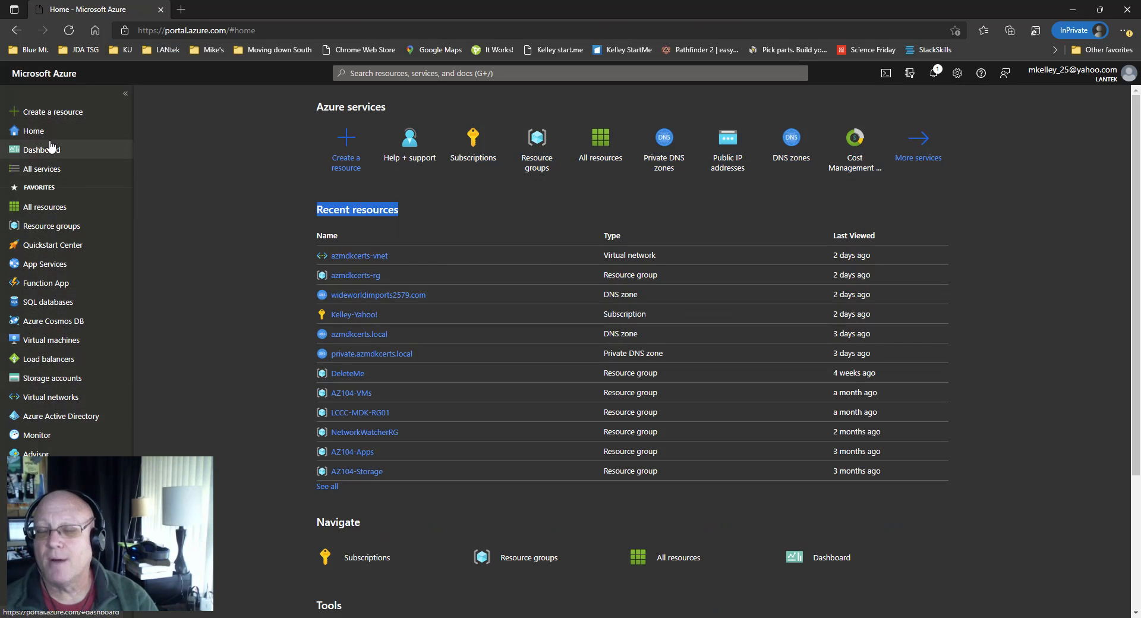
mouse_move(57, 213)
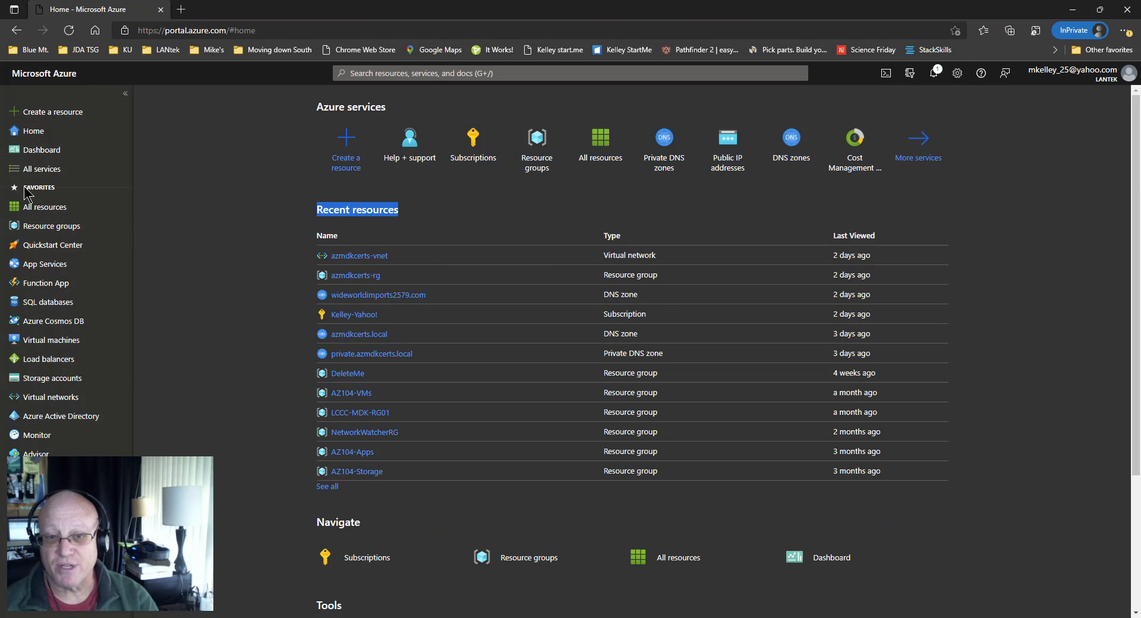
mouse_move(50, 340)
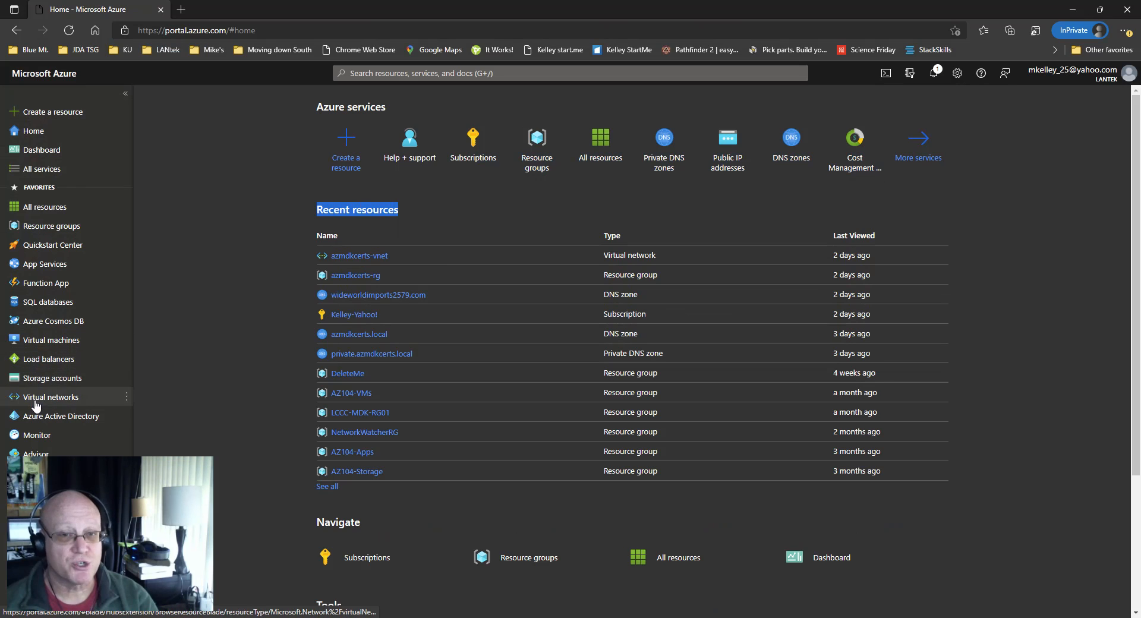
mouse_move(35, 407)
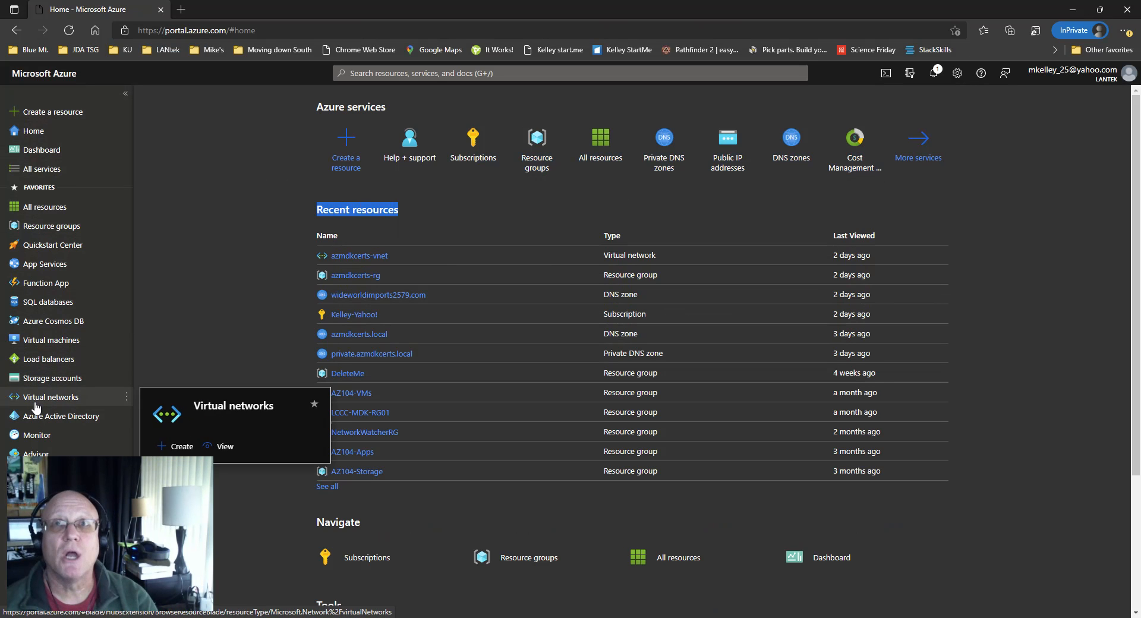
click(230, 165)
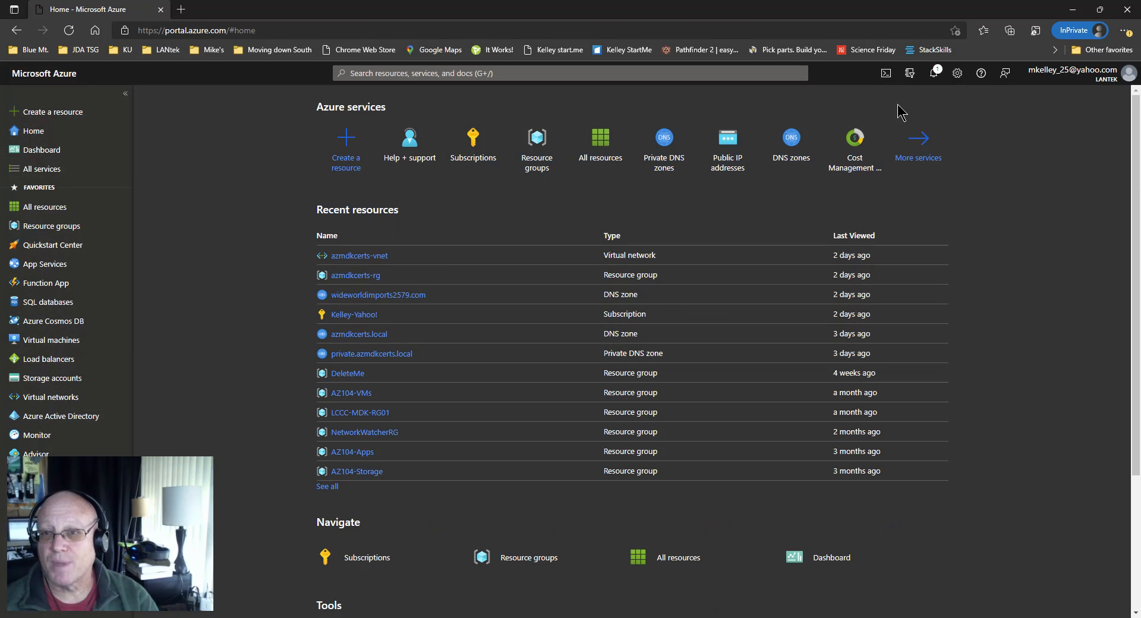
- Search the portal for "virtual m" and open the Virtual machines service page
click(503, 74)
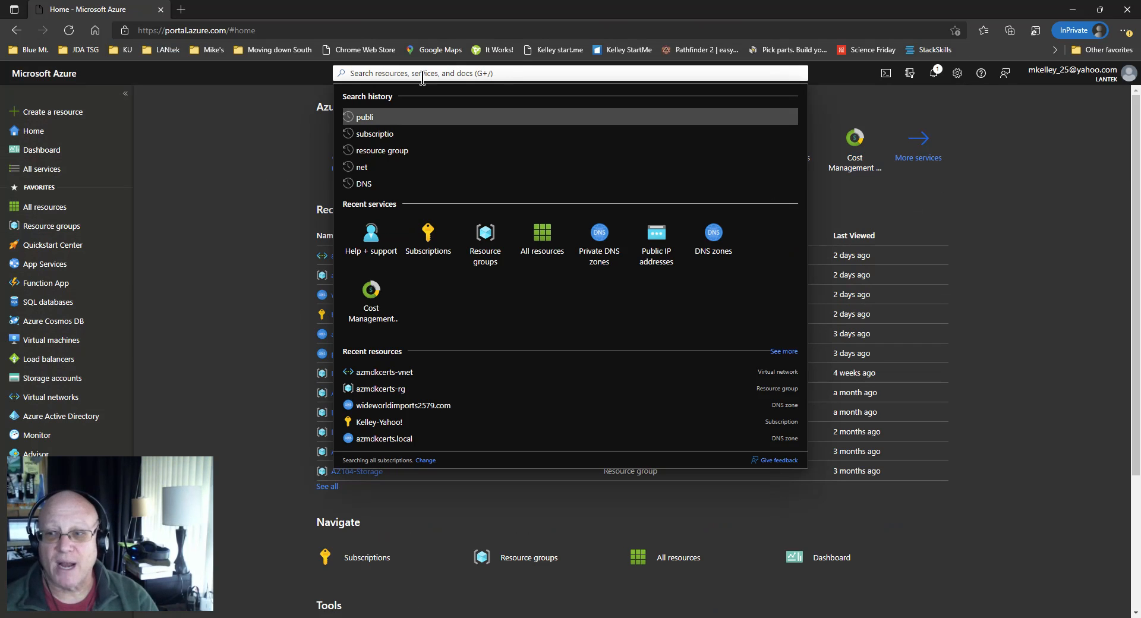
text(v)
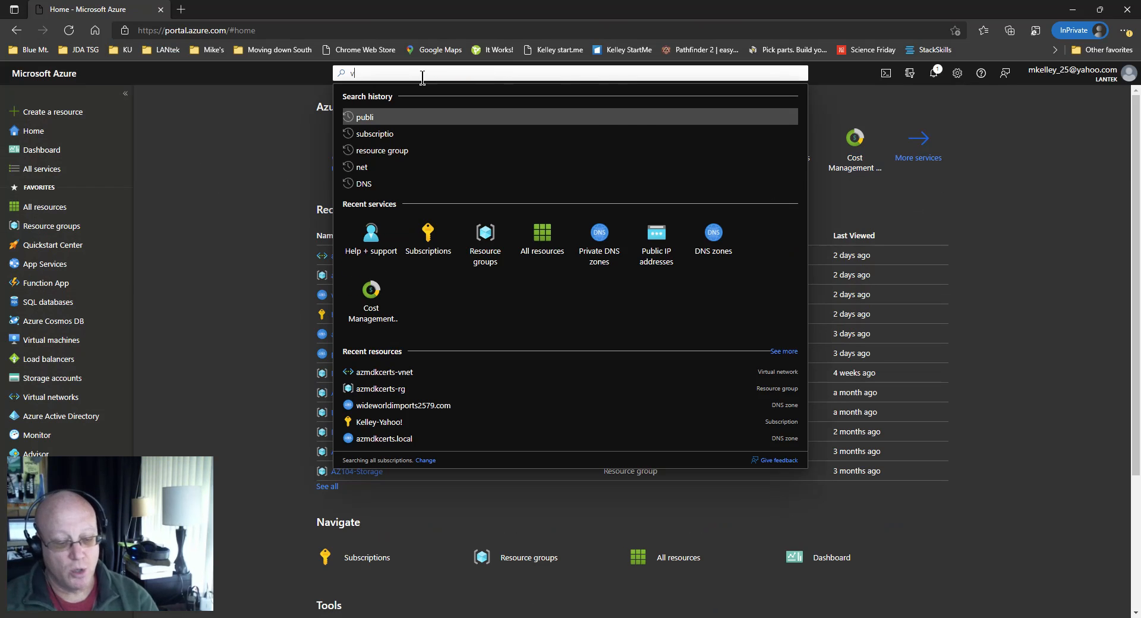
text(irtual m)
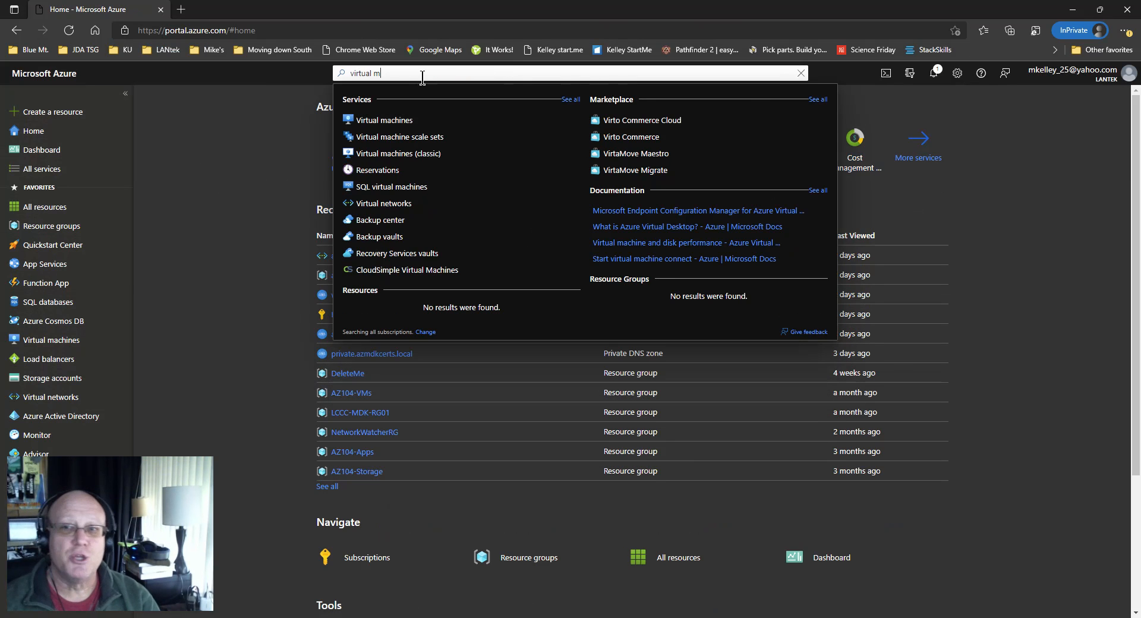
drag(389, 77, 338, 78)
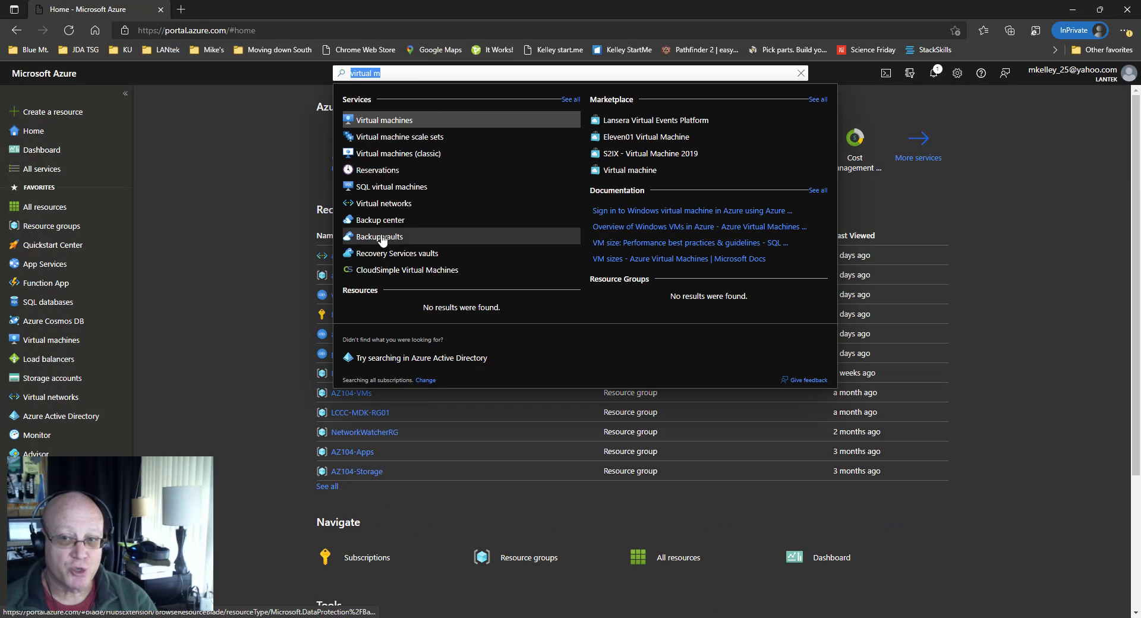
click(390, 73)
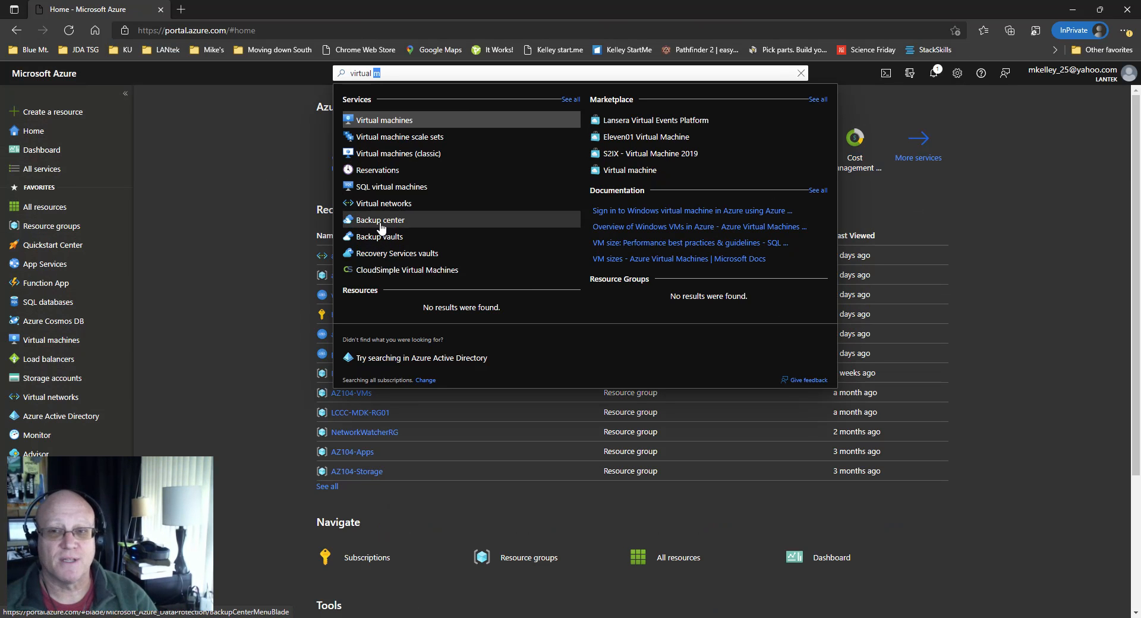
drag(383, 73, 331, 78)
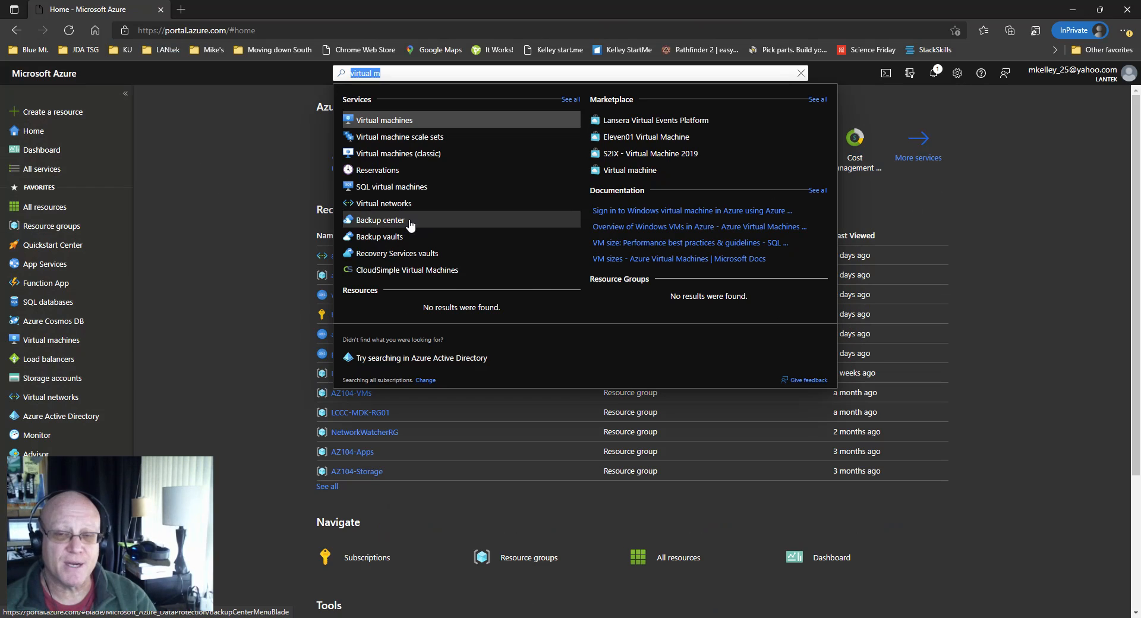
click(403, 120)
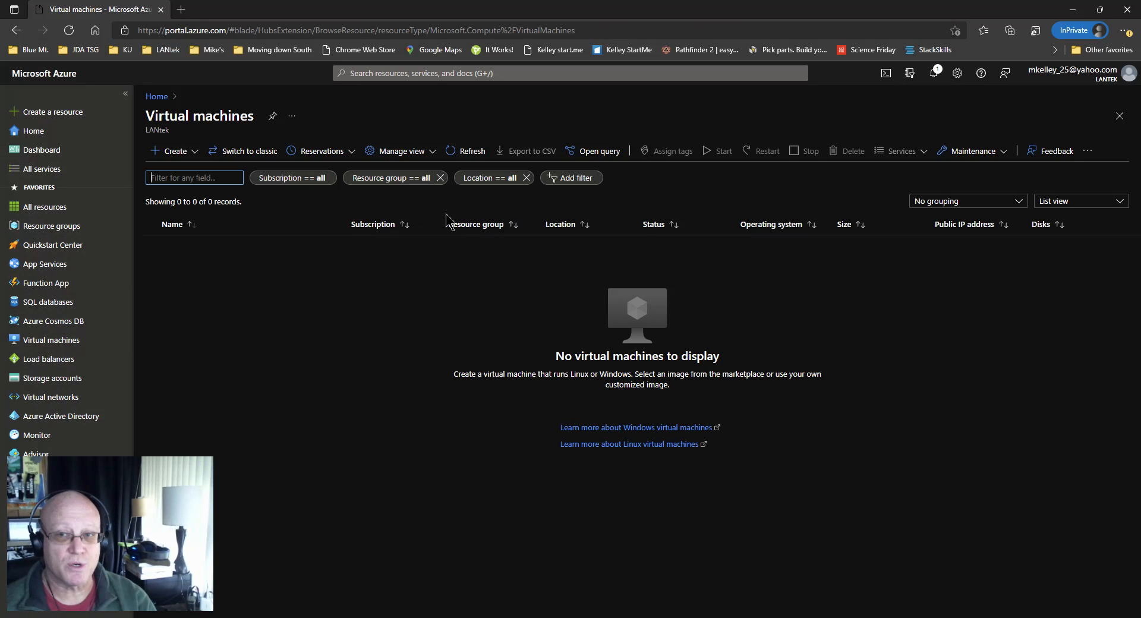
click(458, 73)
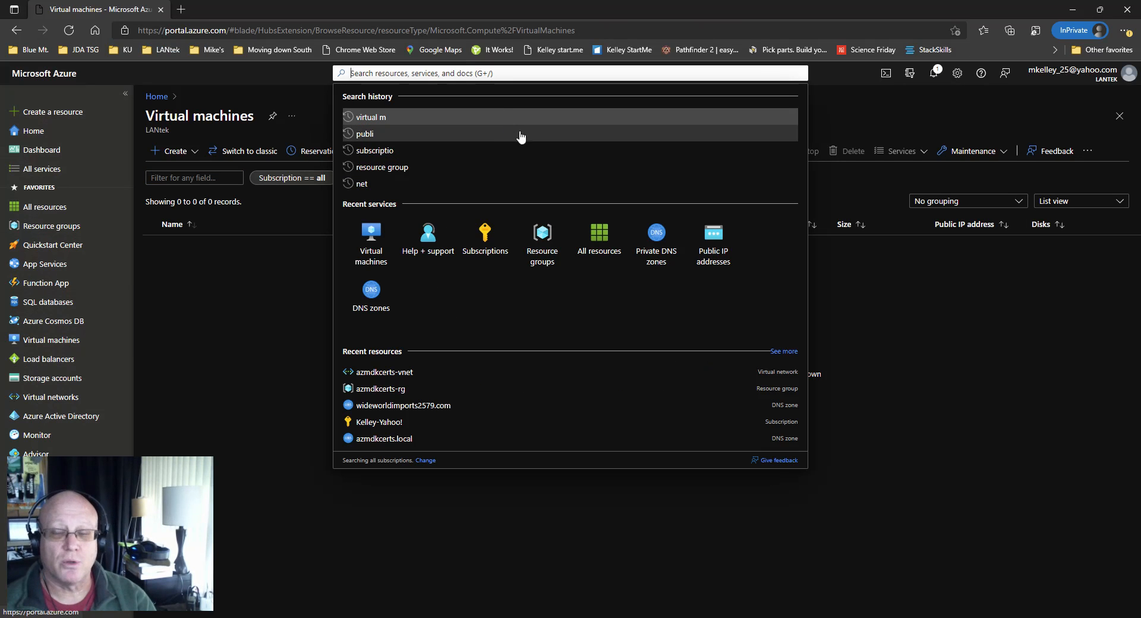
click(913, 122)
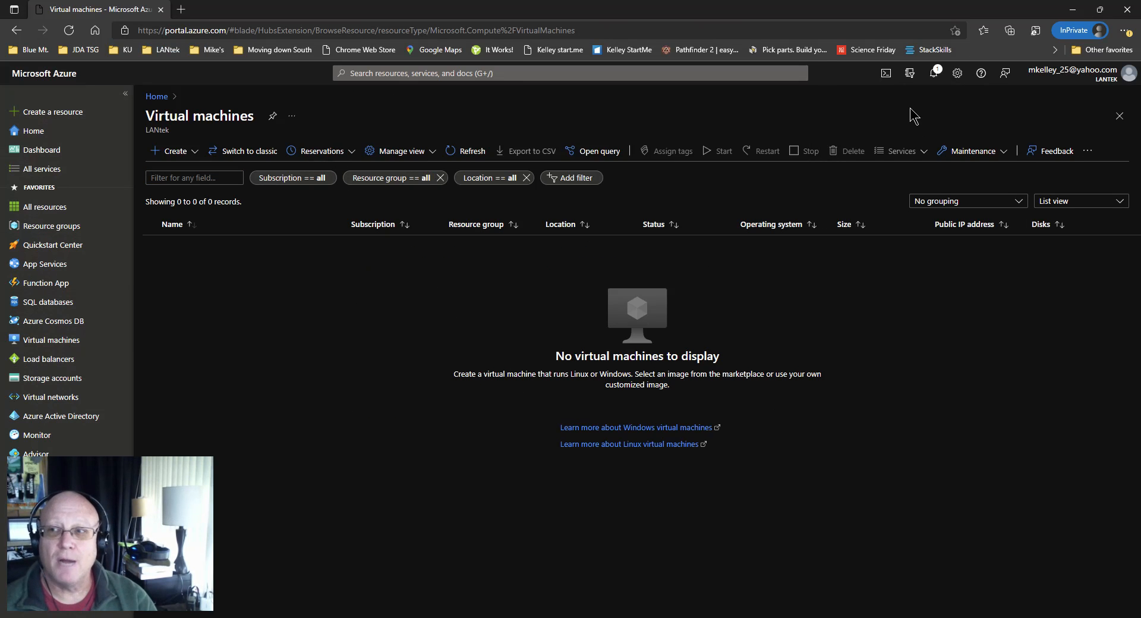
- Open Cloud Shell in PowerShell and run the az command
click(886, 74)
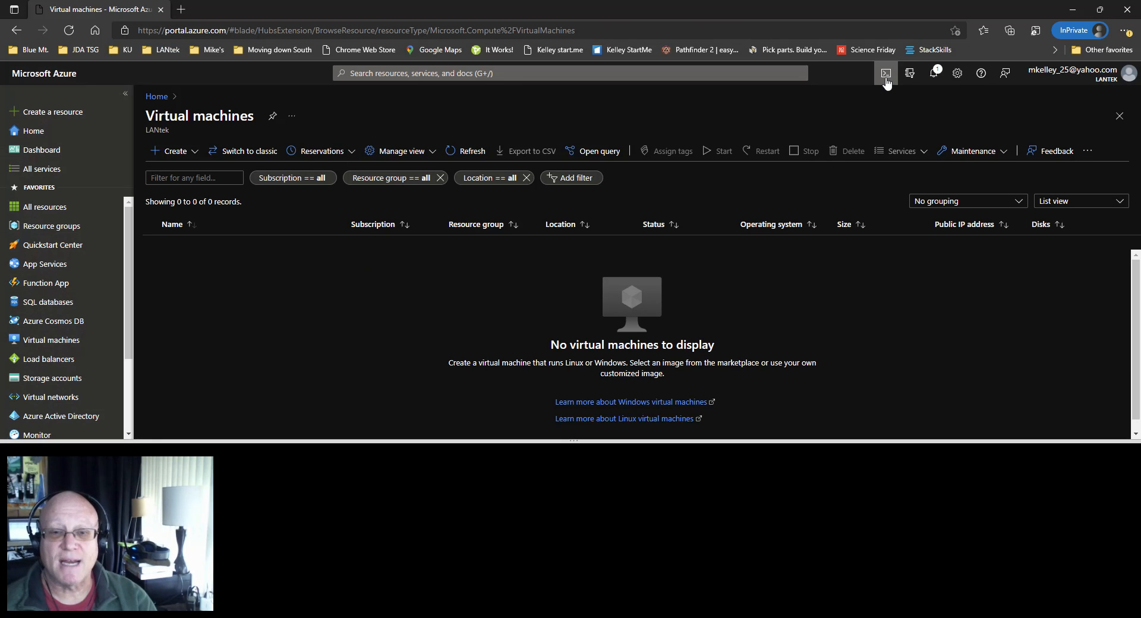
drag(106, 465, 105, 16)
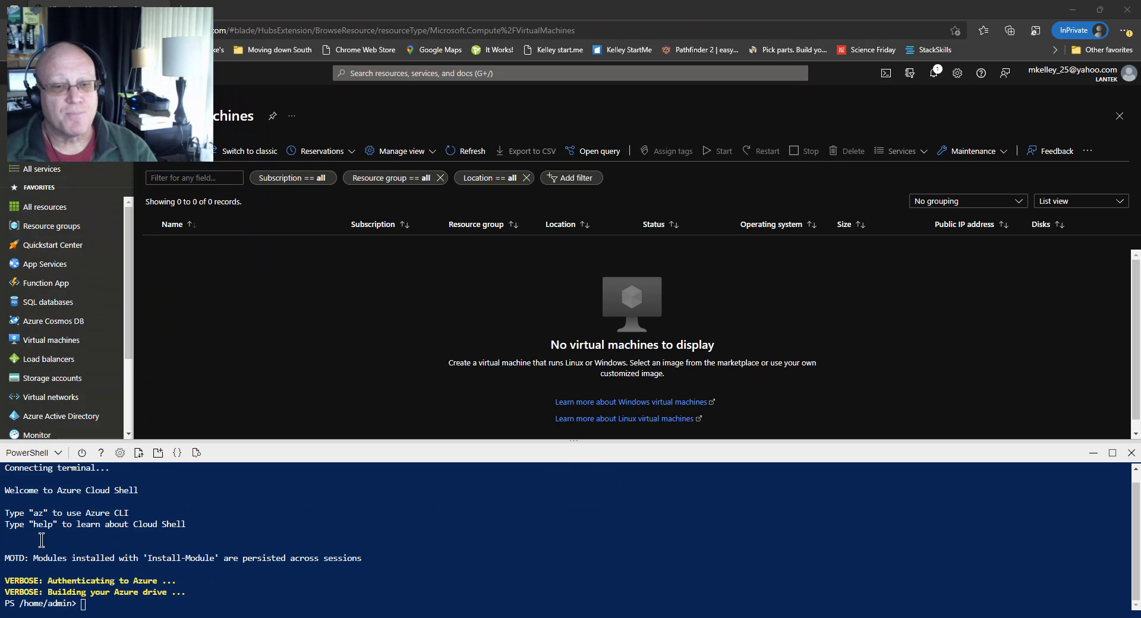
click(107, 602)
text(a)
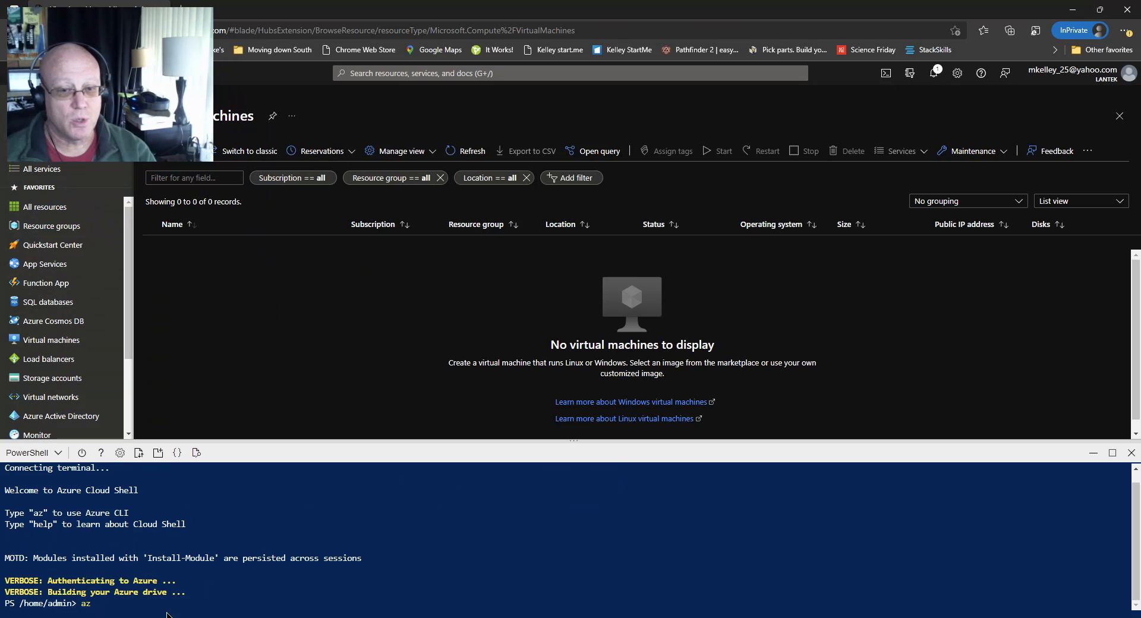
text(z)
key(Return)
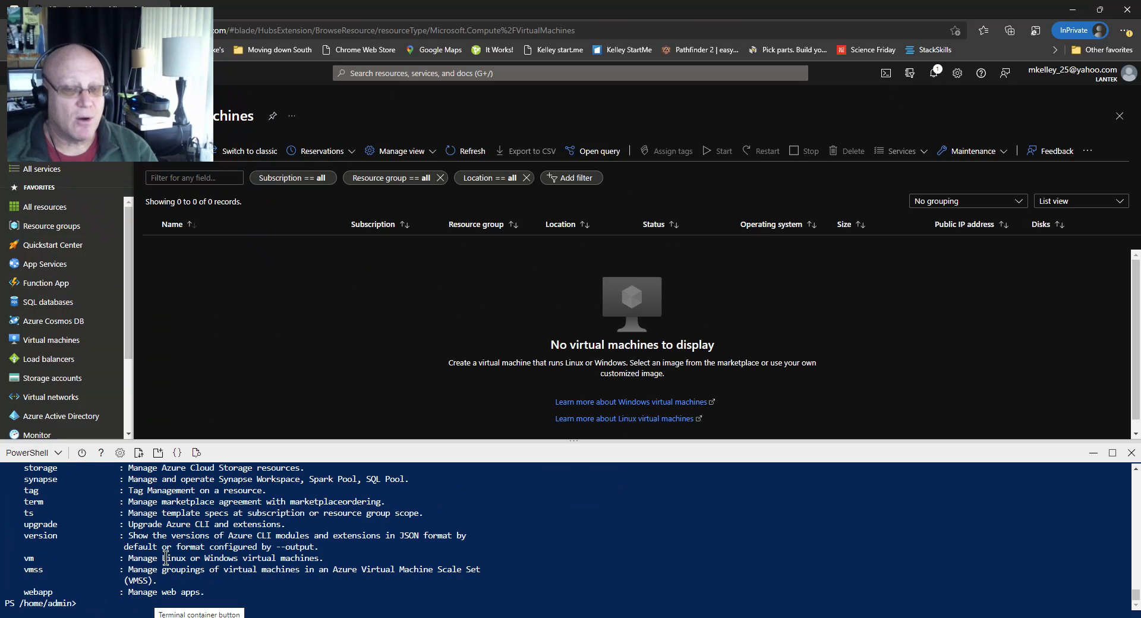
- Read through the az output, from the Azure CLI welcome text to the list of base commands
scroll(169, 554, up, 5)
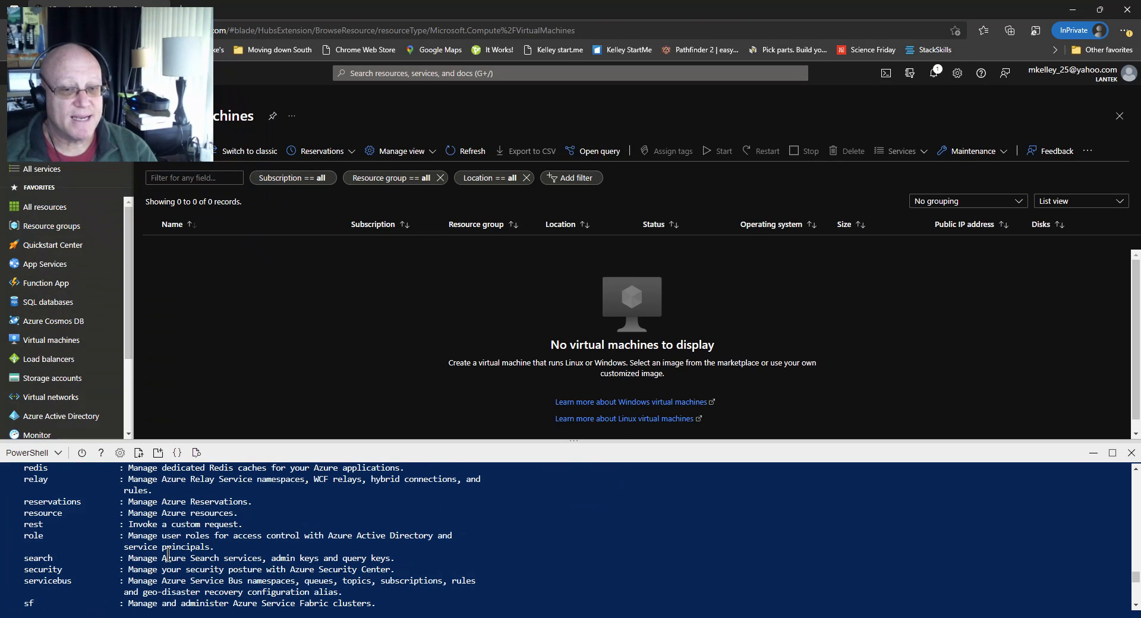
scroll(169, 559, up, 2)
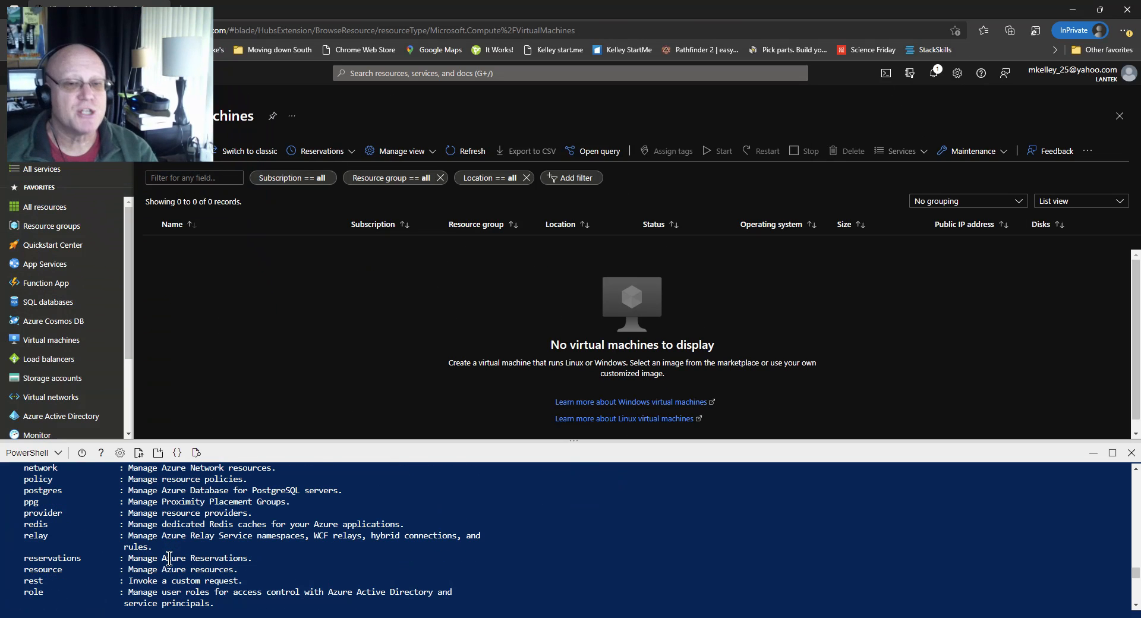
scroll(169, 558, up, 8)
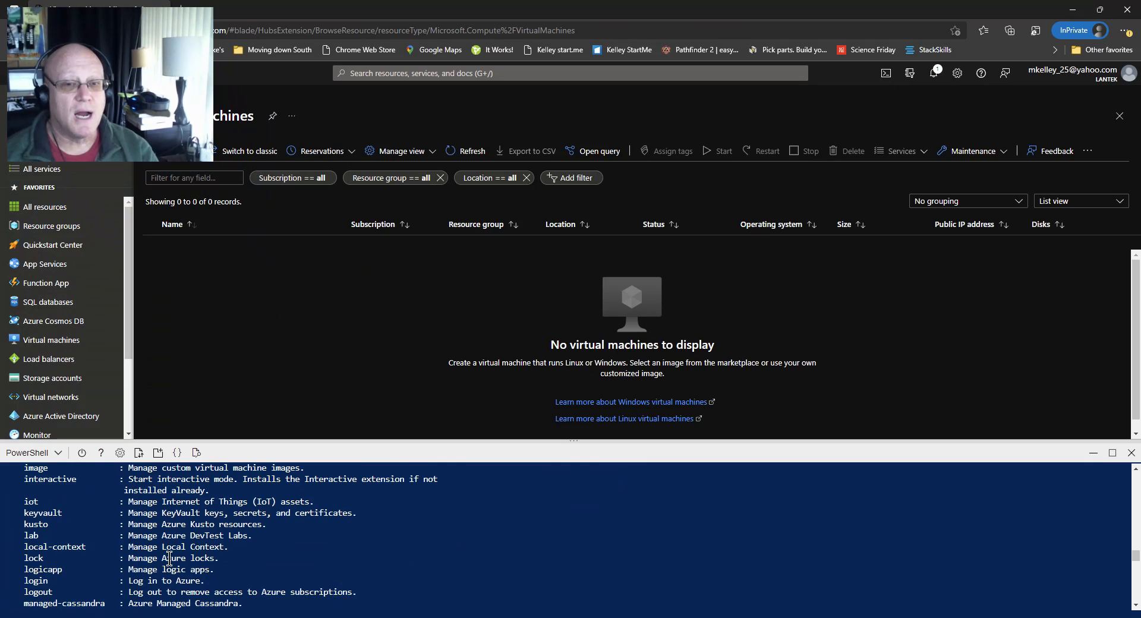
scroll(120, 531, up, 15)
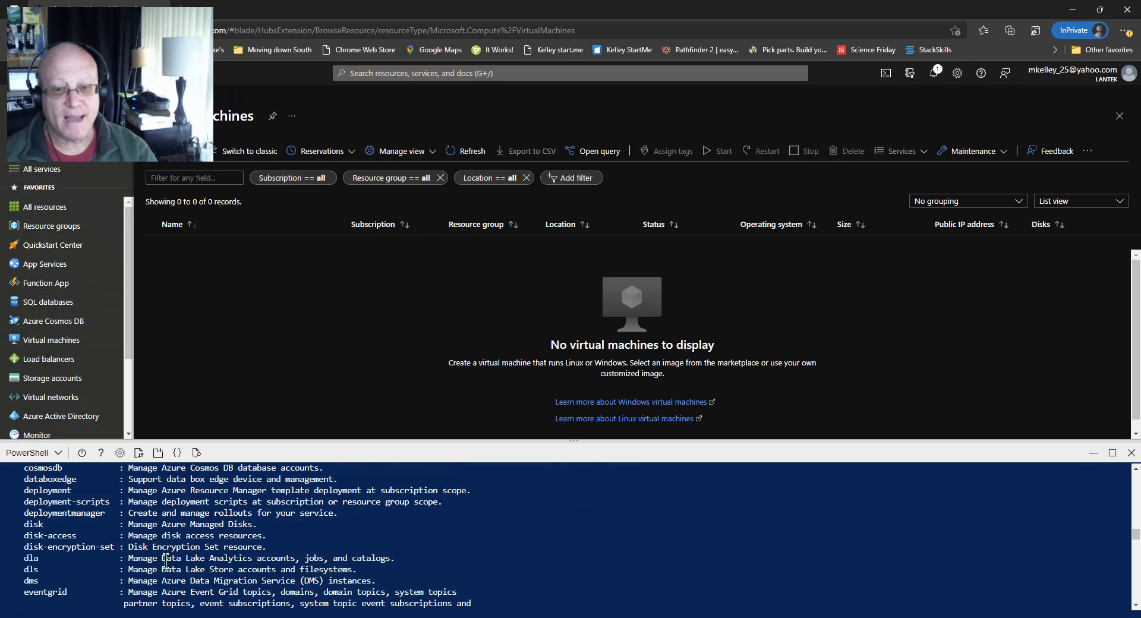
scroll(166, 561, up, 3)
scroll(185, 575, up, 1)
scroll(184, 575, down, 1)
scroll(184, 575, up, 1)
scroll(184, 576, up, 3)
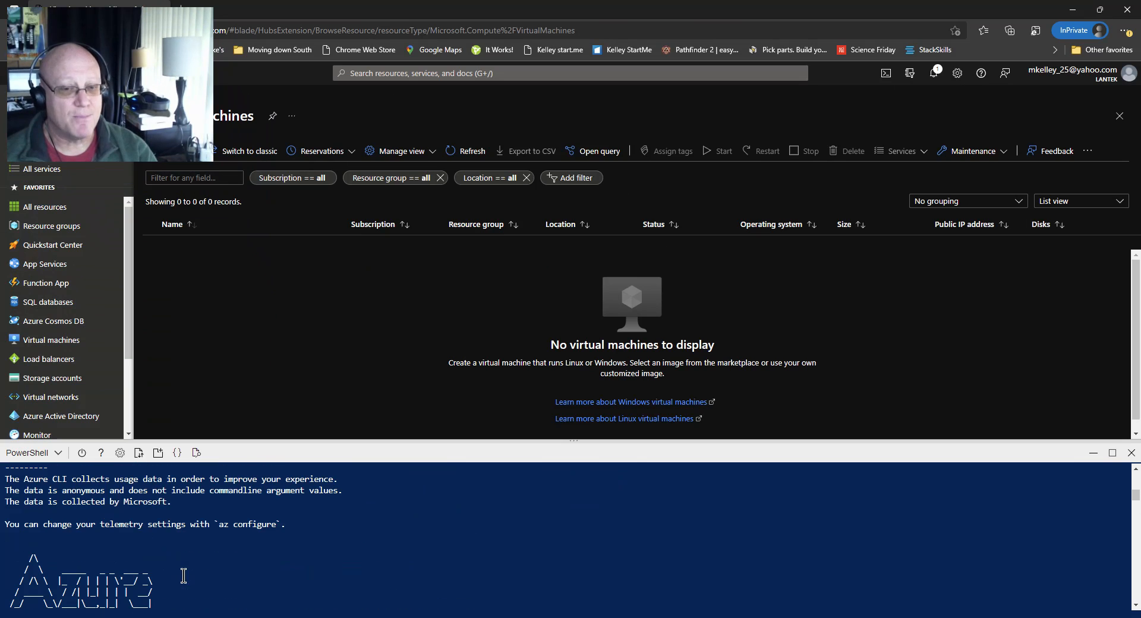
mouse_move(51, 479)
mouse_down()
mouse_move(71, 469)
mouse_move(71, 479)
mouse_up()
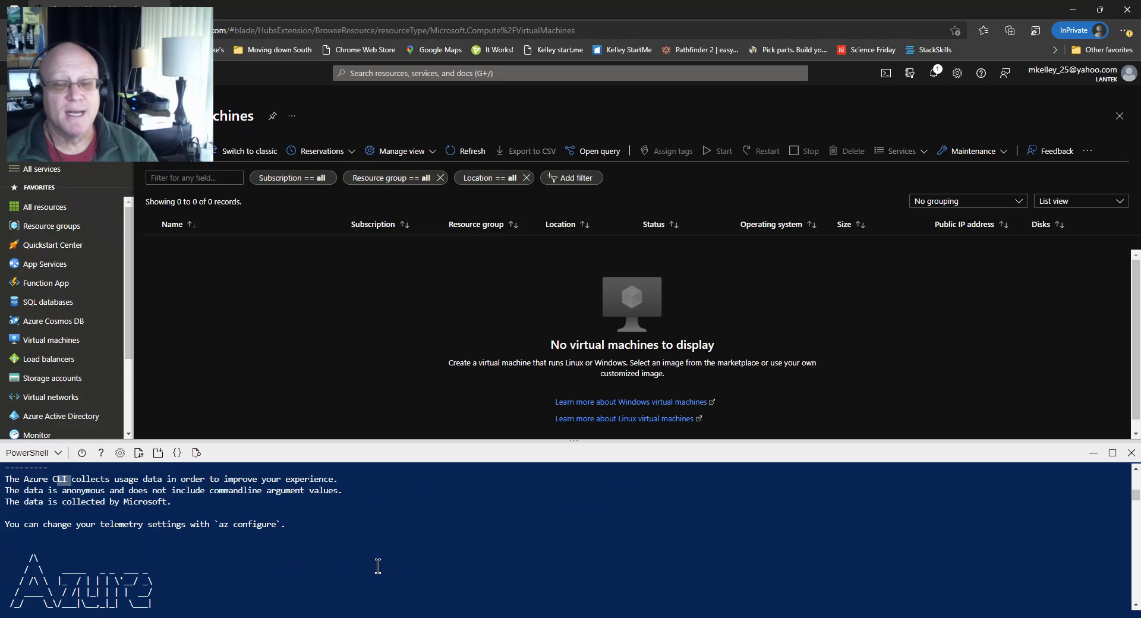
scroll(345, 559, down, 2)
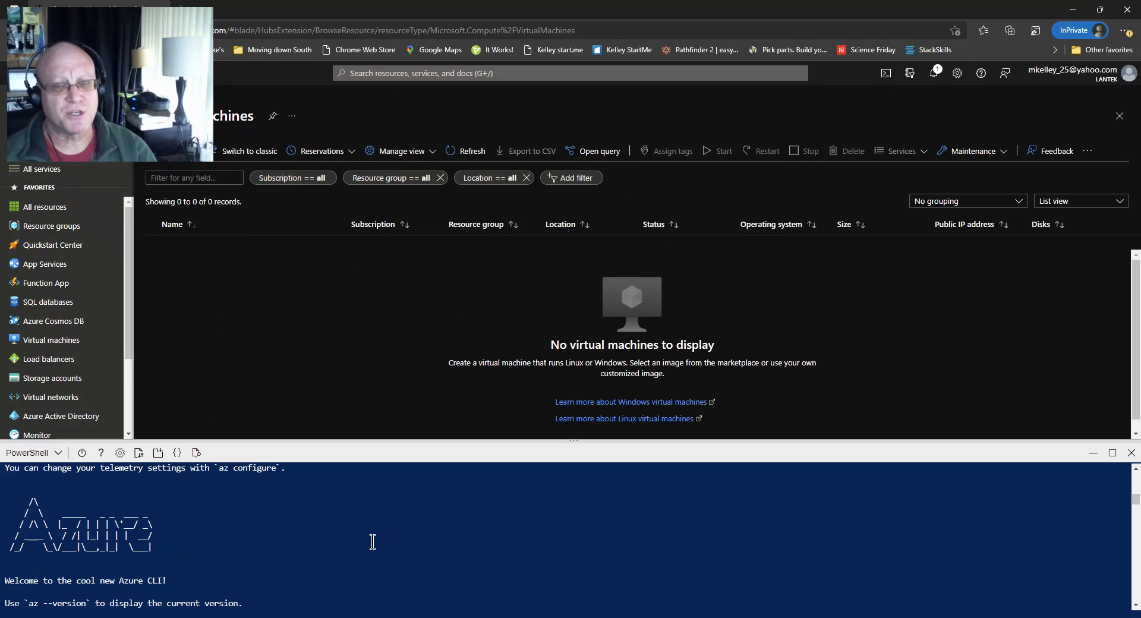
scroll(277, 547, down, 4)
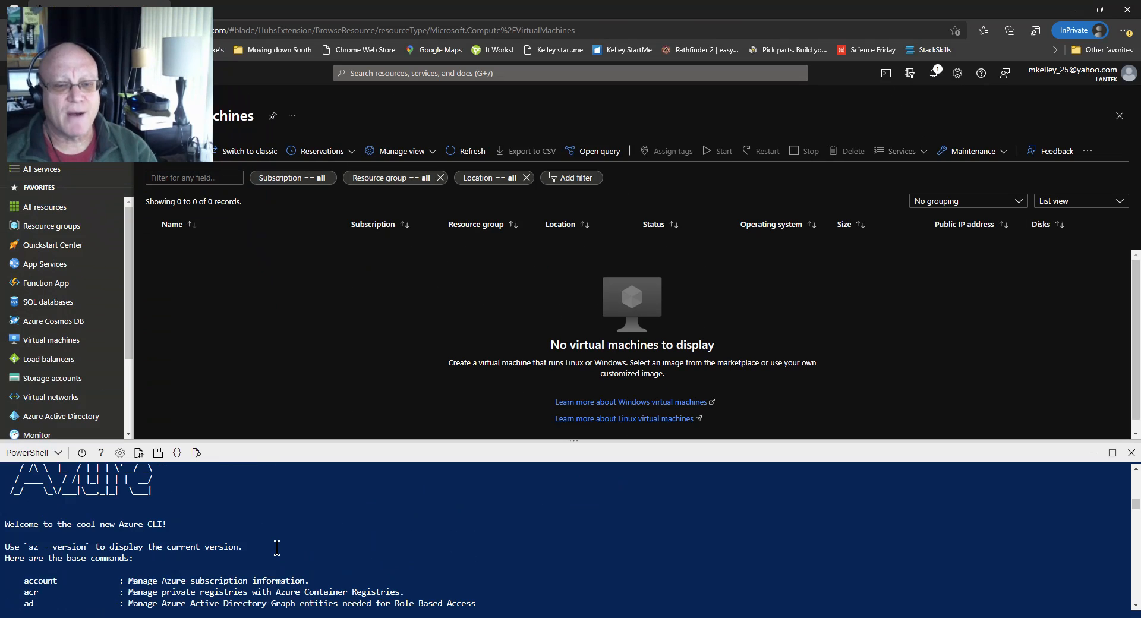
scroll(277, 547, down, 2)
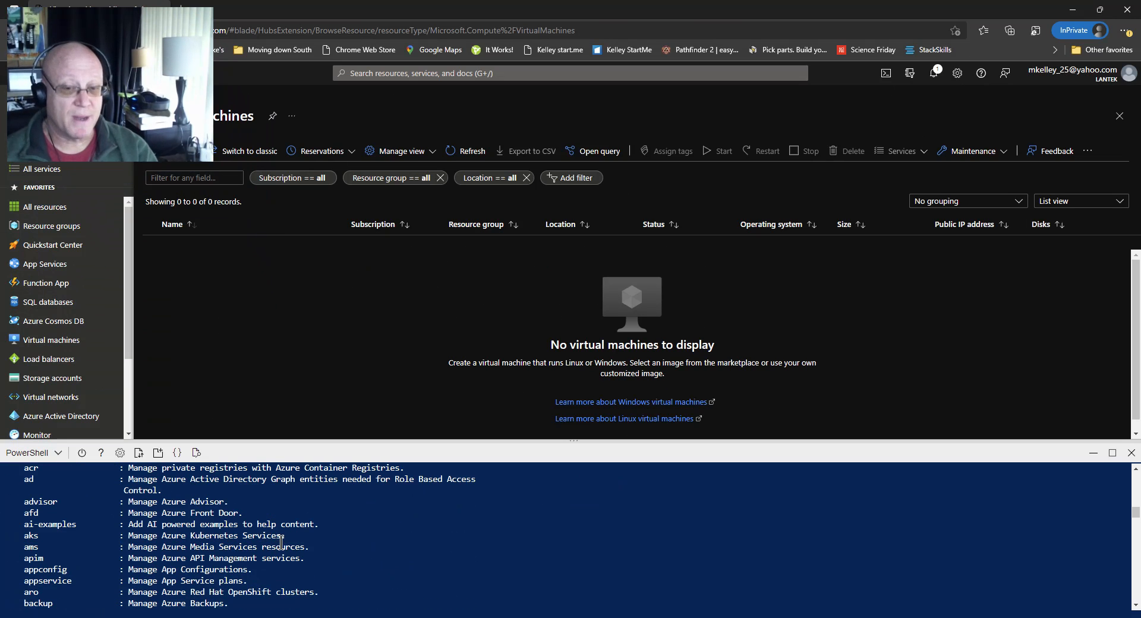
scroll(277, 548, down, 4)
scroll(264, 542, down, 2)
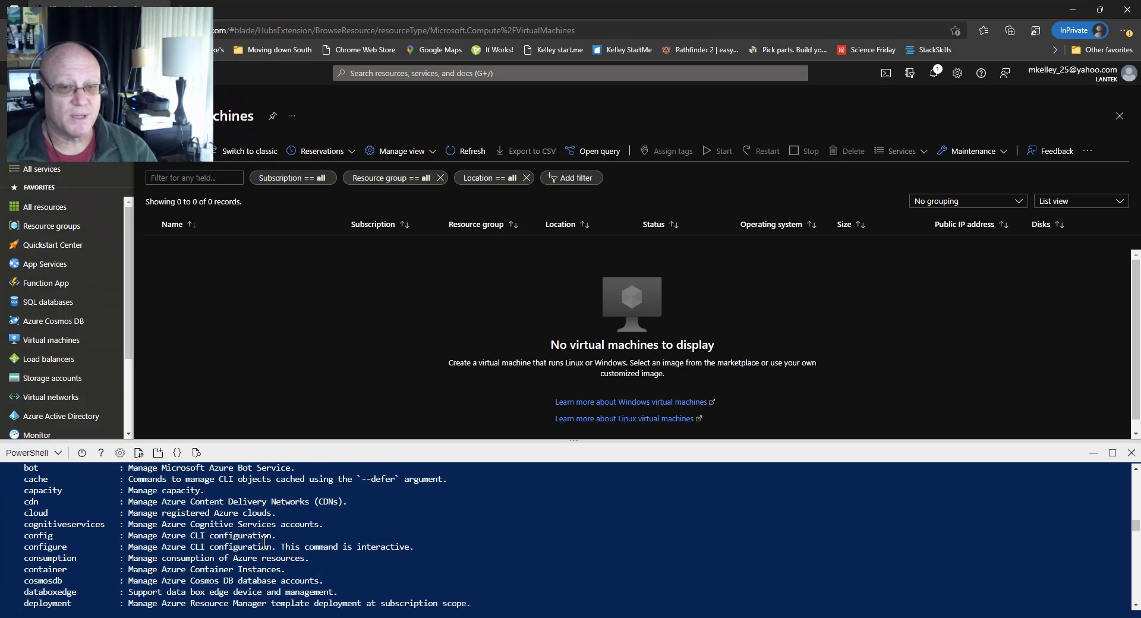
- Switch Cloud Shell from PowerShell to Bash, confirming the new session, and close the shell once it has connected
click(62, 458)
click(17, 475)
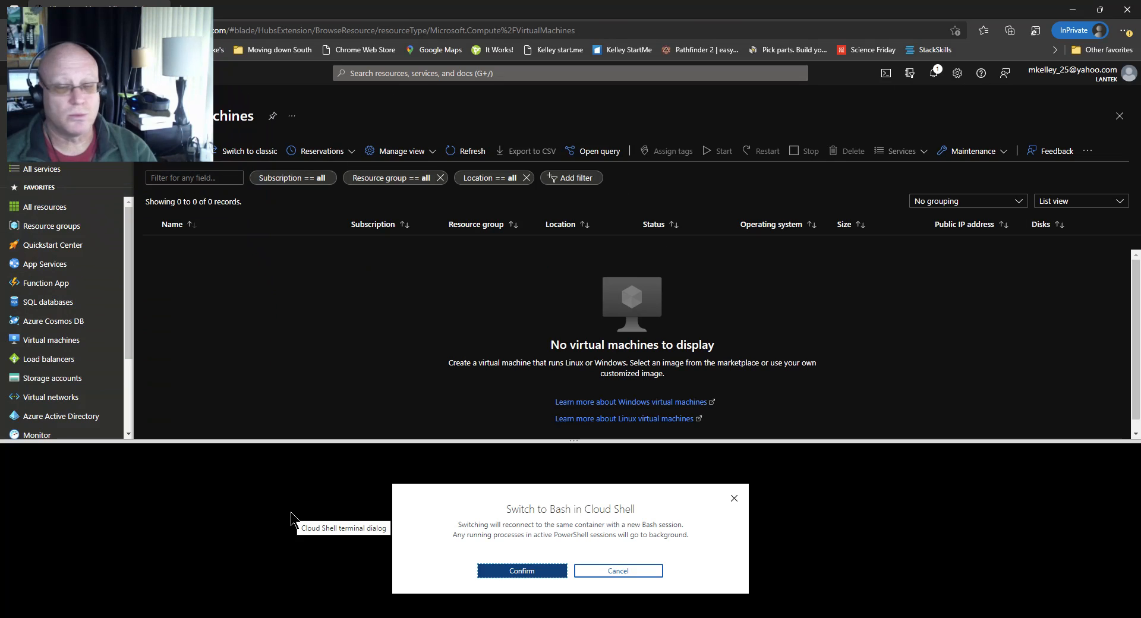
click(505, 569)
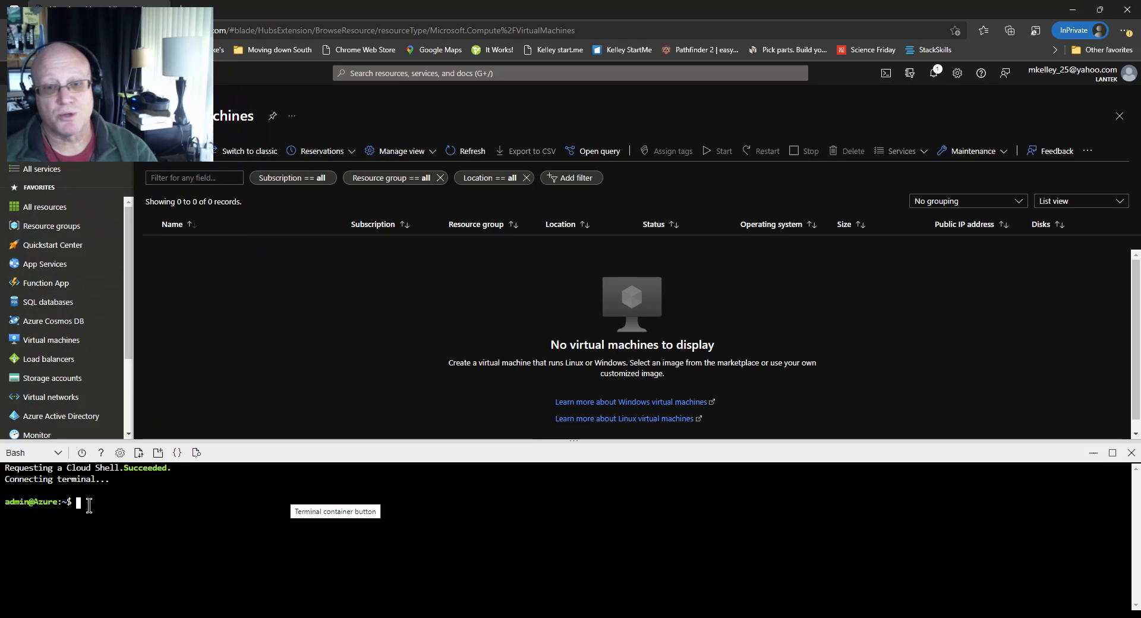
click(1130, 452)
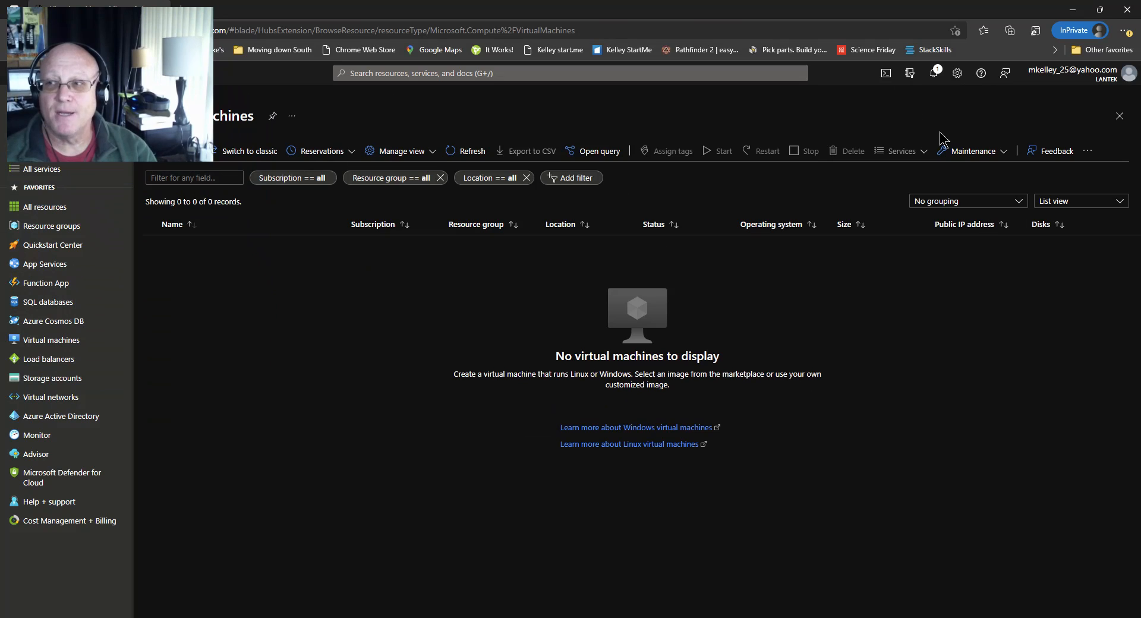
- Open the portal's Directories + subscriptions settings and view the choices of the default subscription filter
click(909, 74)
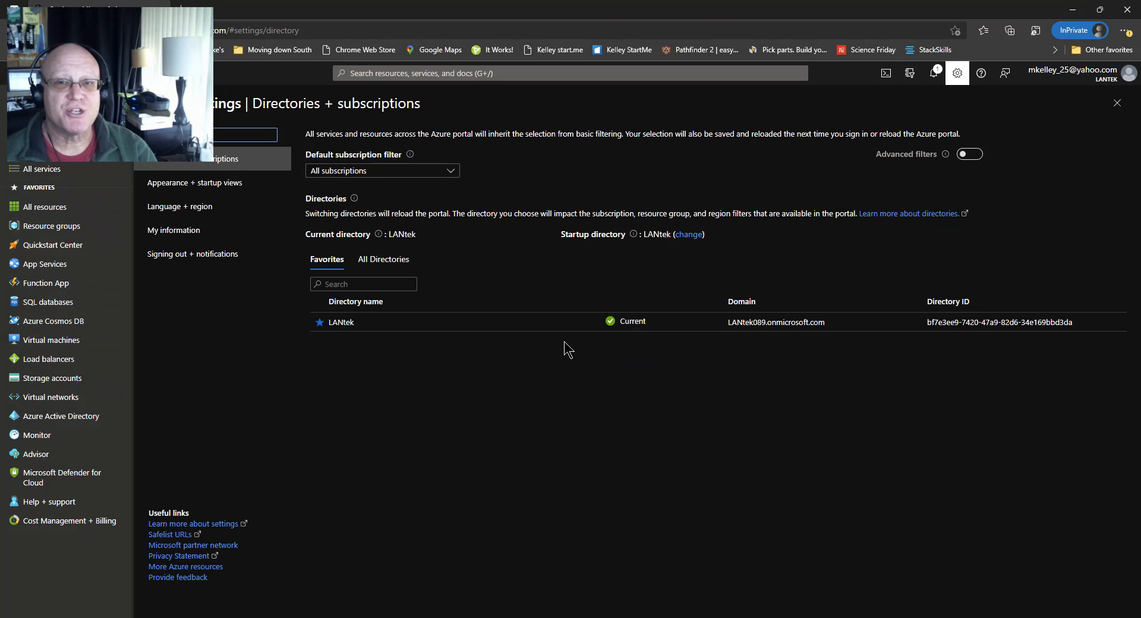
drag(105, 24, 362, 479)
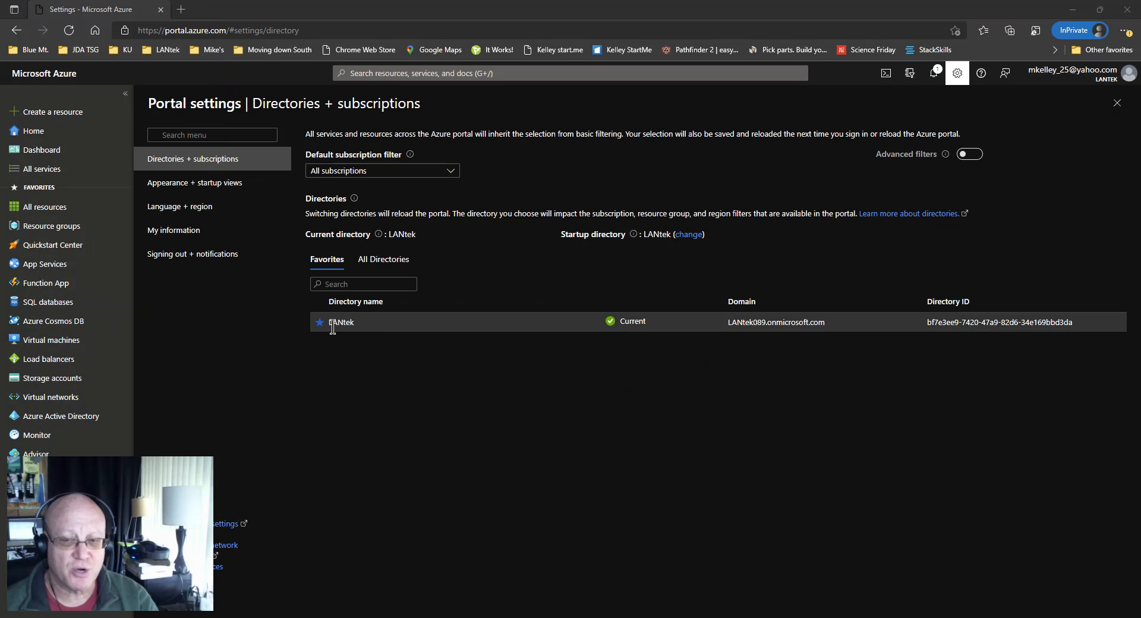
drag(328, 322, 364, 326)
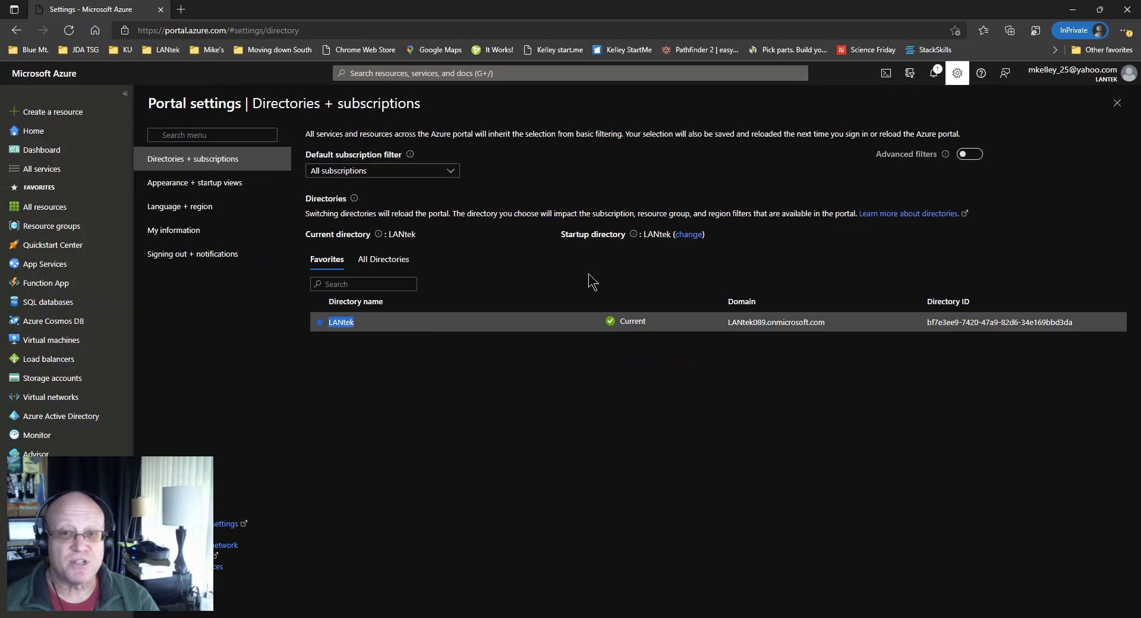
click(451, 171)
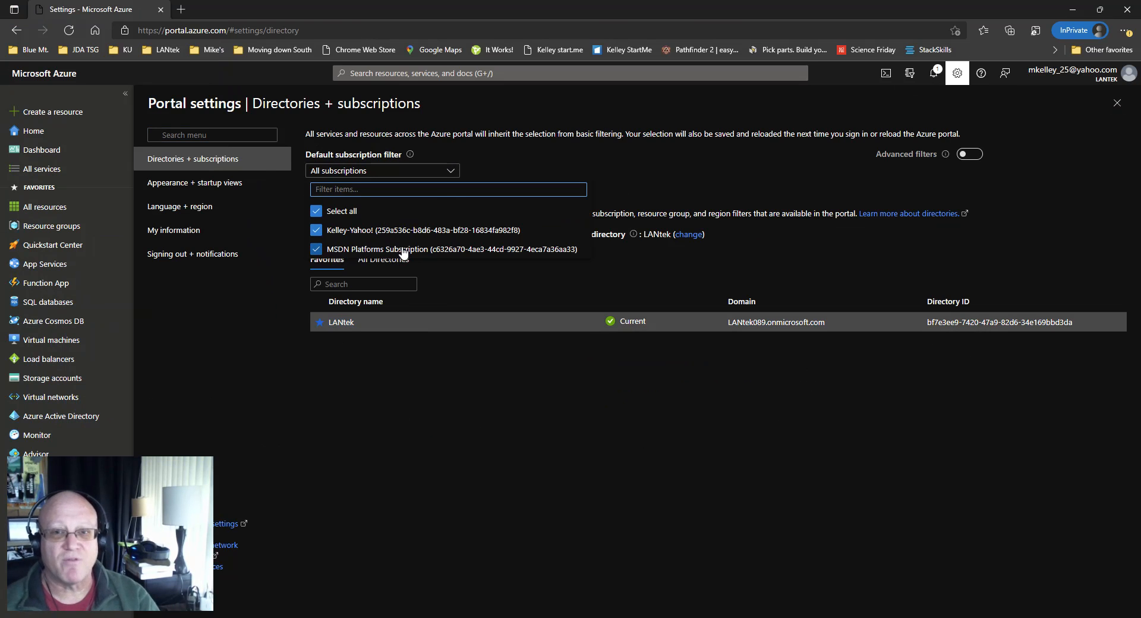
- Choose the Azure theme in the Appearance + startup views settings and discard the change
click(241, 184)
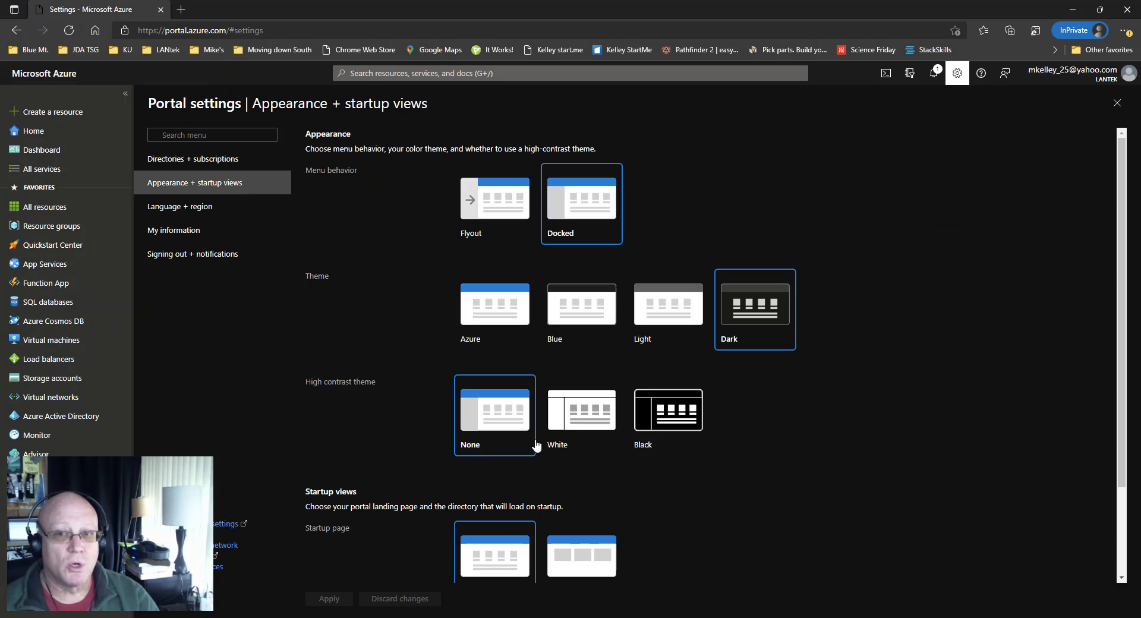
click(475, 312)
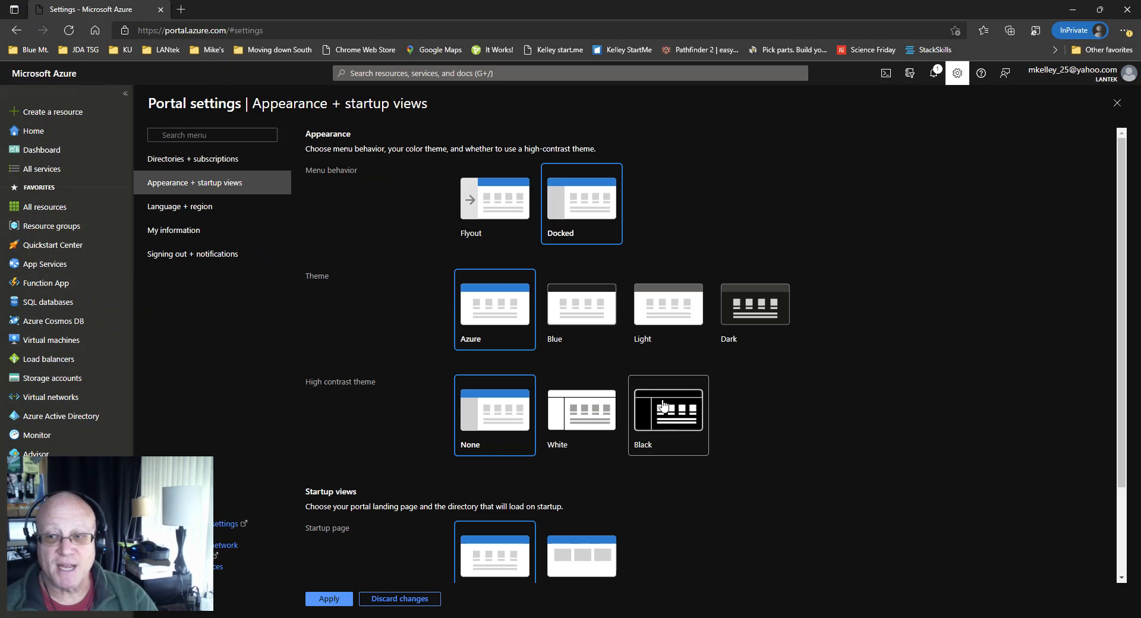
scroll(514, 435, down, 2)
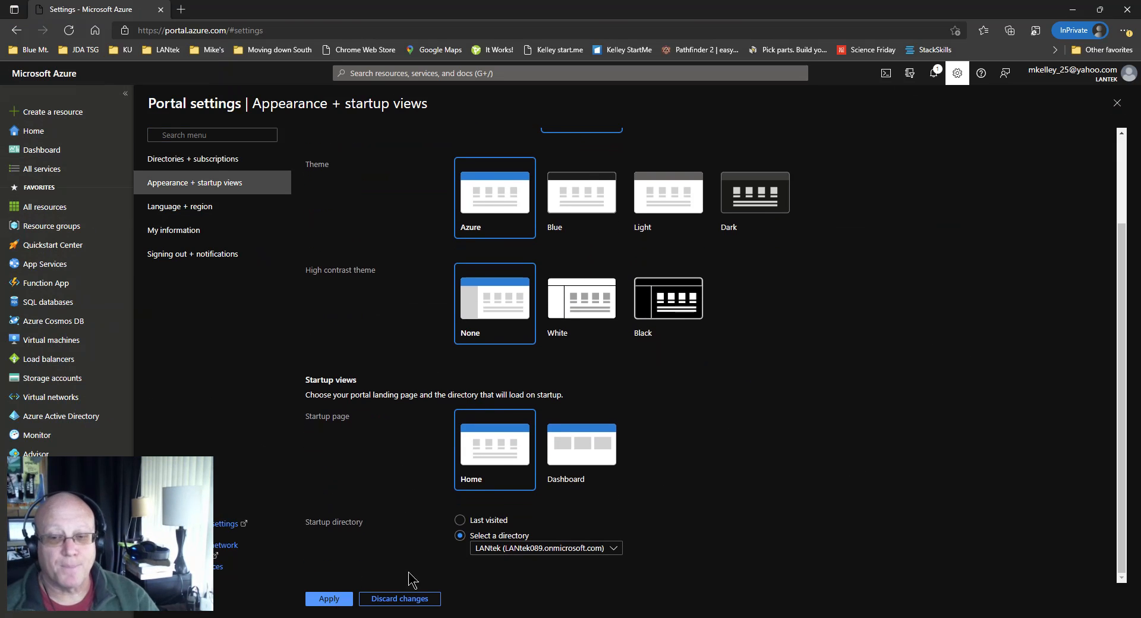
click(395, 600)
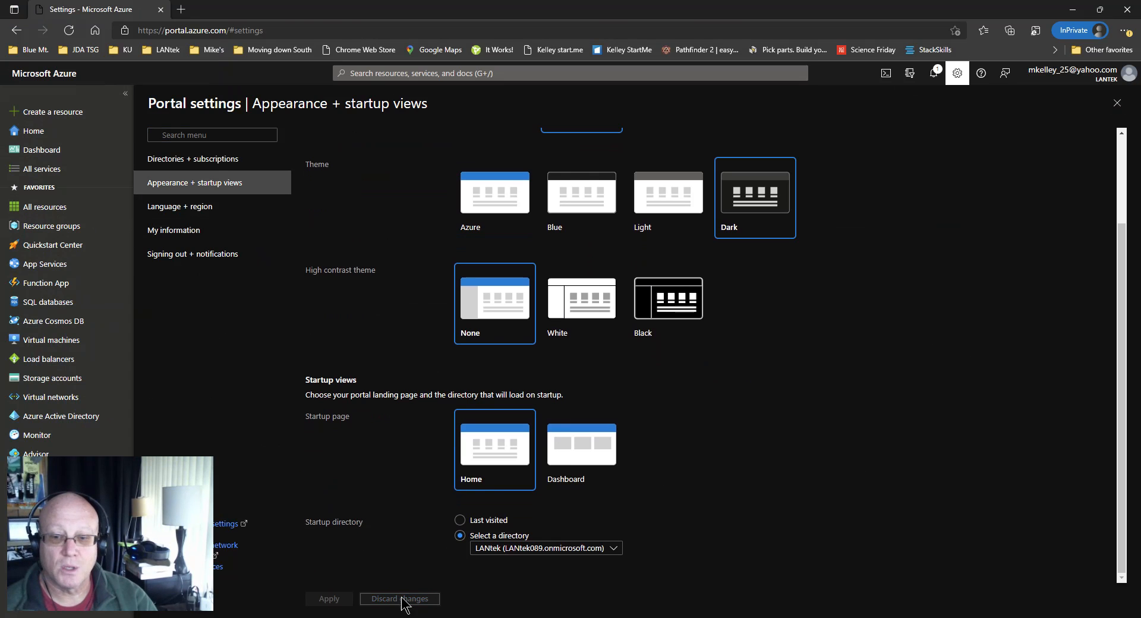
- Check the portal notifications and list the subscriptions available in the default subscription filter of the portal settings
click(937, 81)
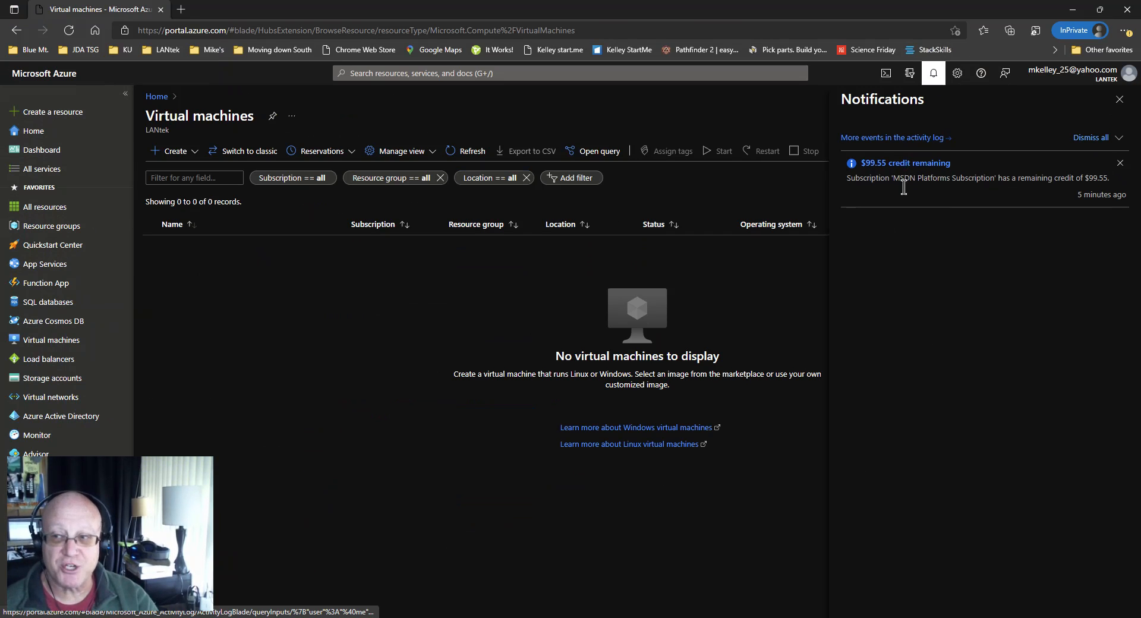
click(957, 74)
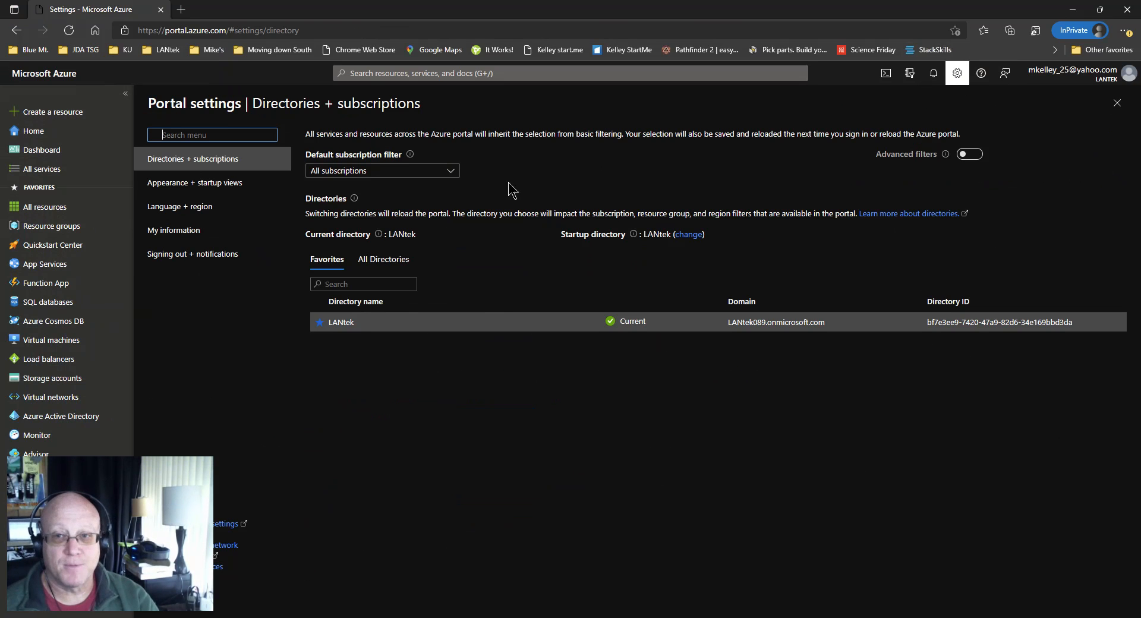
click(462, 171)
click(456, 172)
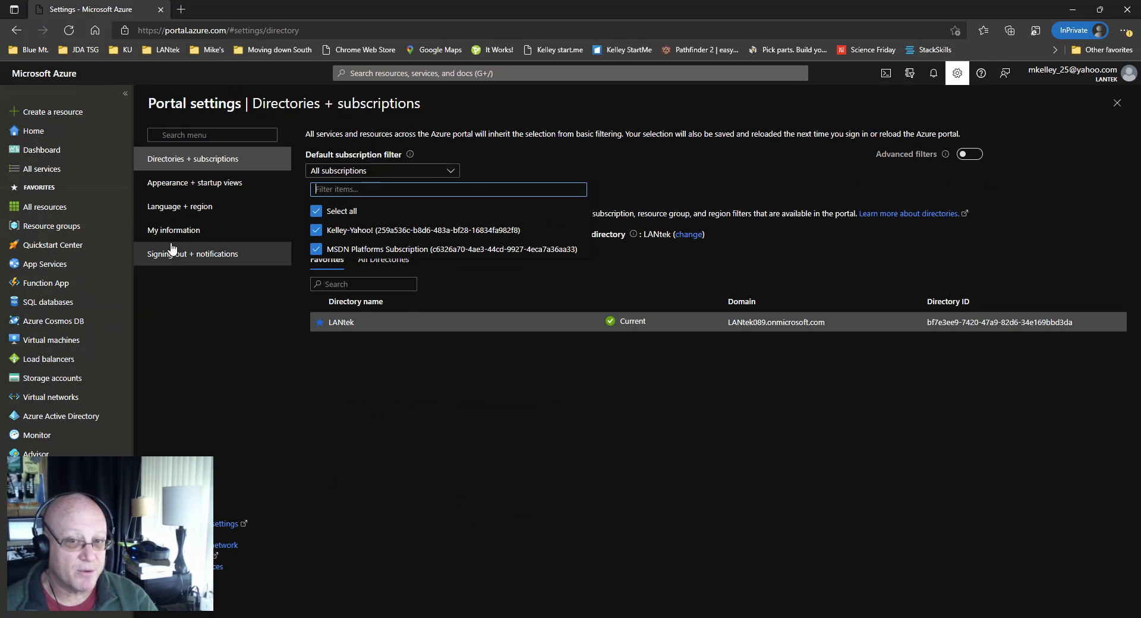
- View the Support + troubleshooting resources, and fill in the feedback form as satisfied with e-mail contact allowed, cancelling it unsent
click(981, 74)
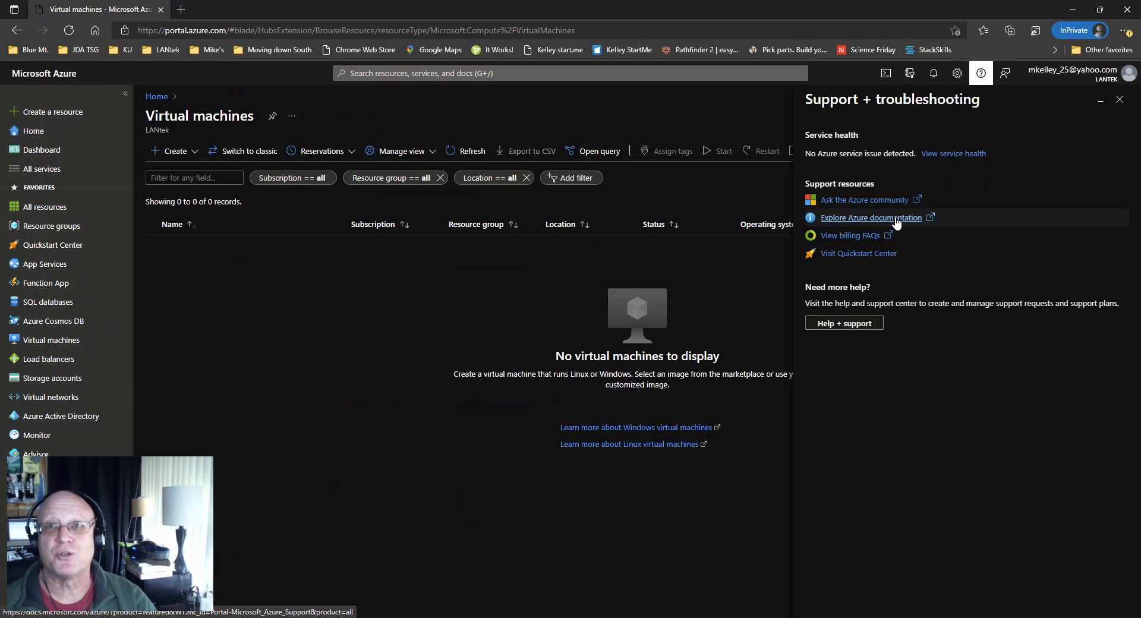
click(1005, 72)
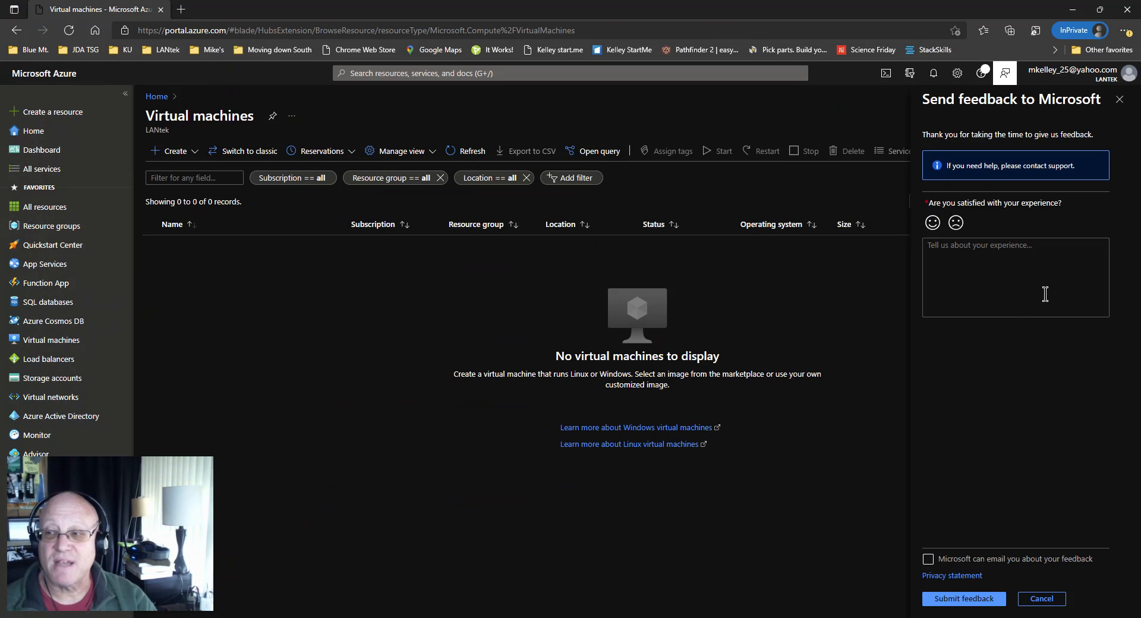
click(932, 222)
click(955, 222)
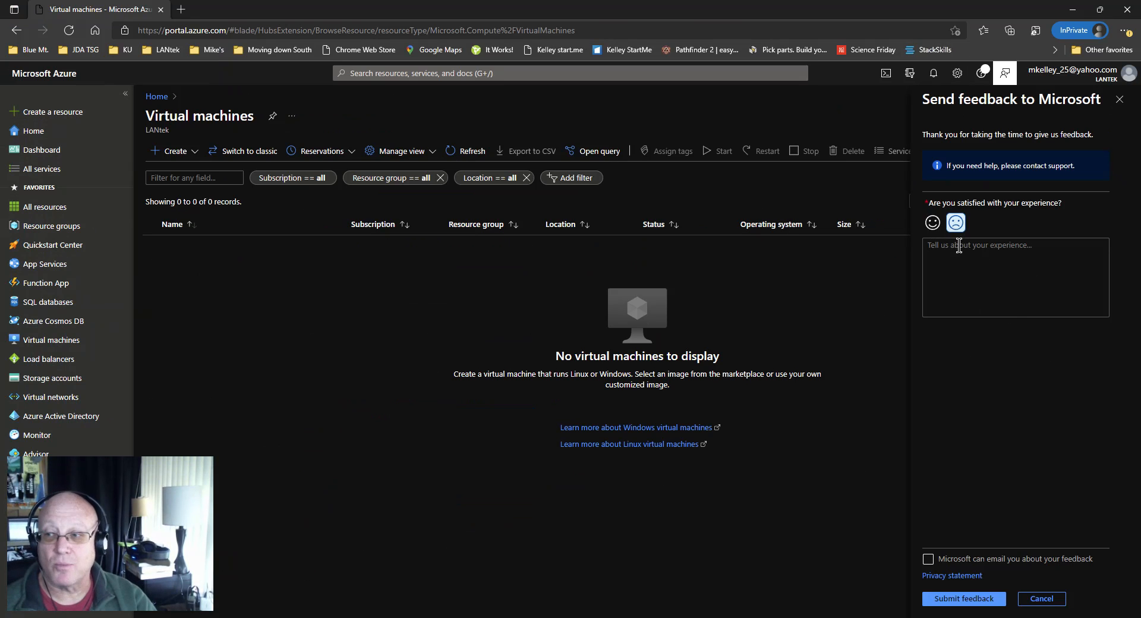
click(932, 224)
click(948, 254)
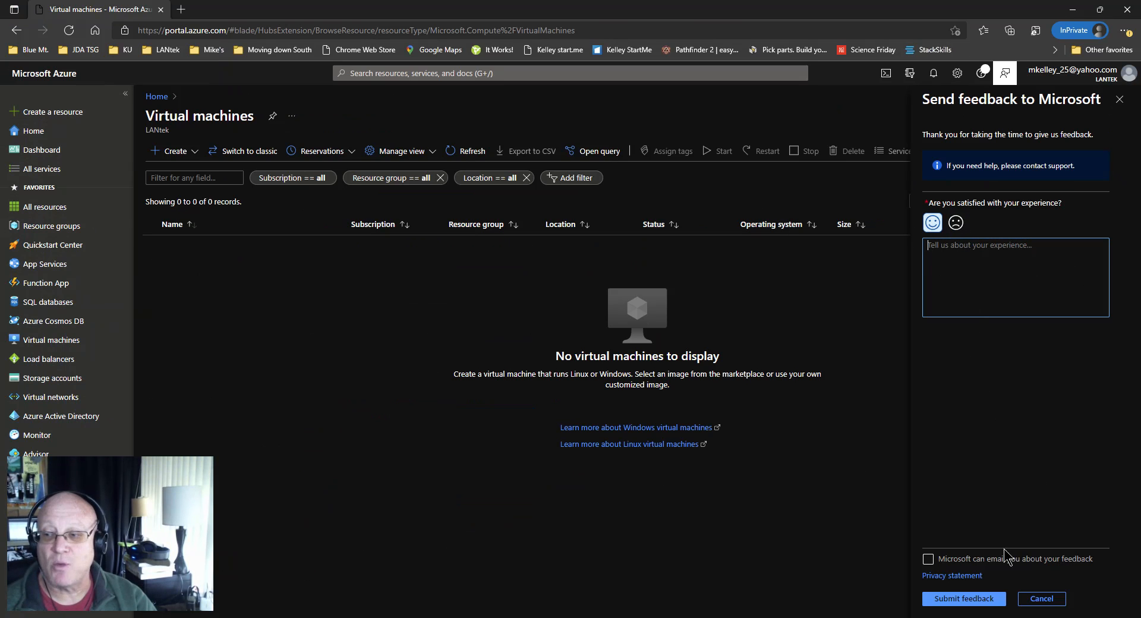
click(929, 561)
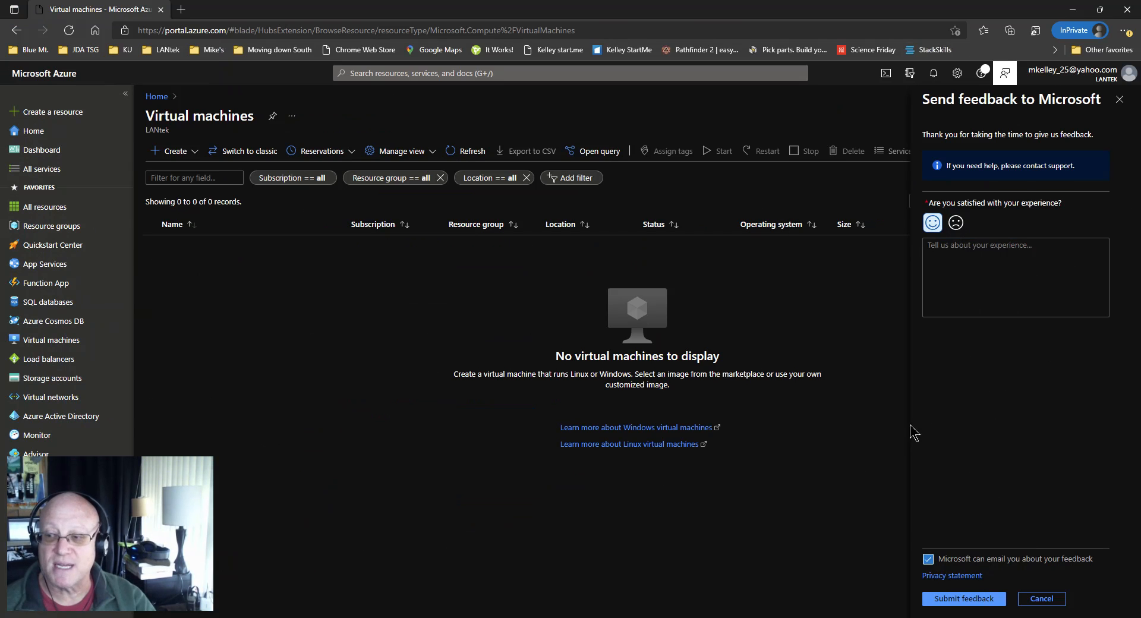
click(1048, 600)
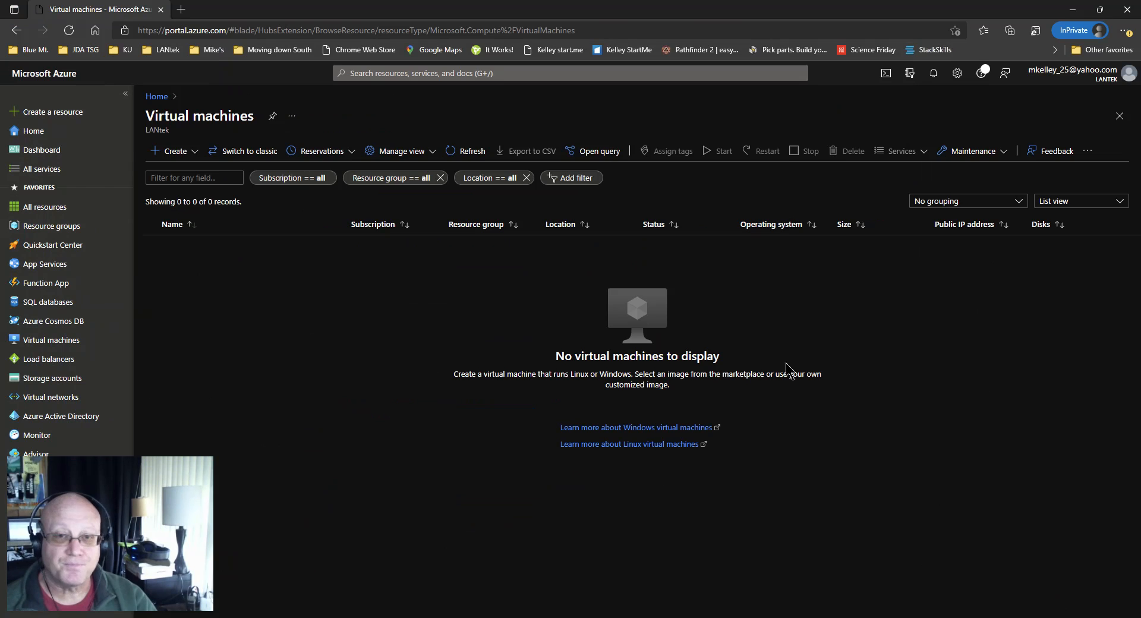
- Return to Home, reach the Virtual machines page through the Compute category of All services, and view the portal search suggestions
click(156, 98)
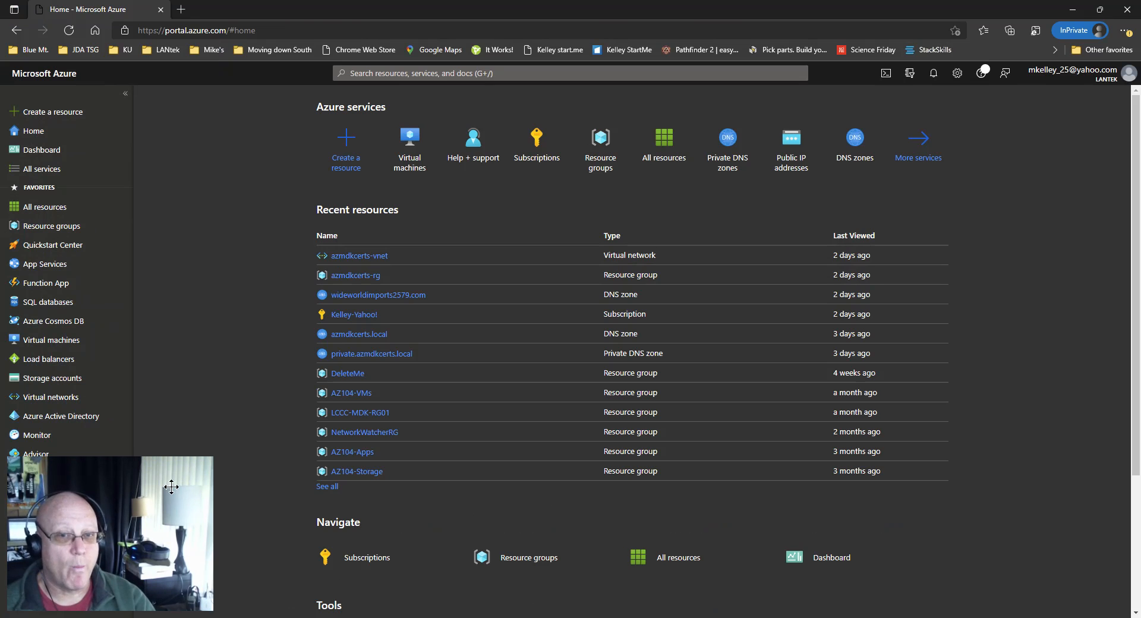
drag(134, 473, 1054, 472)
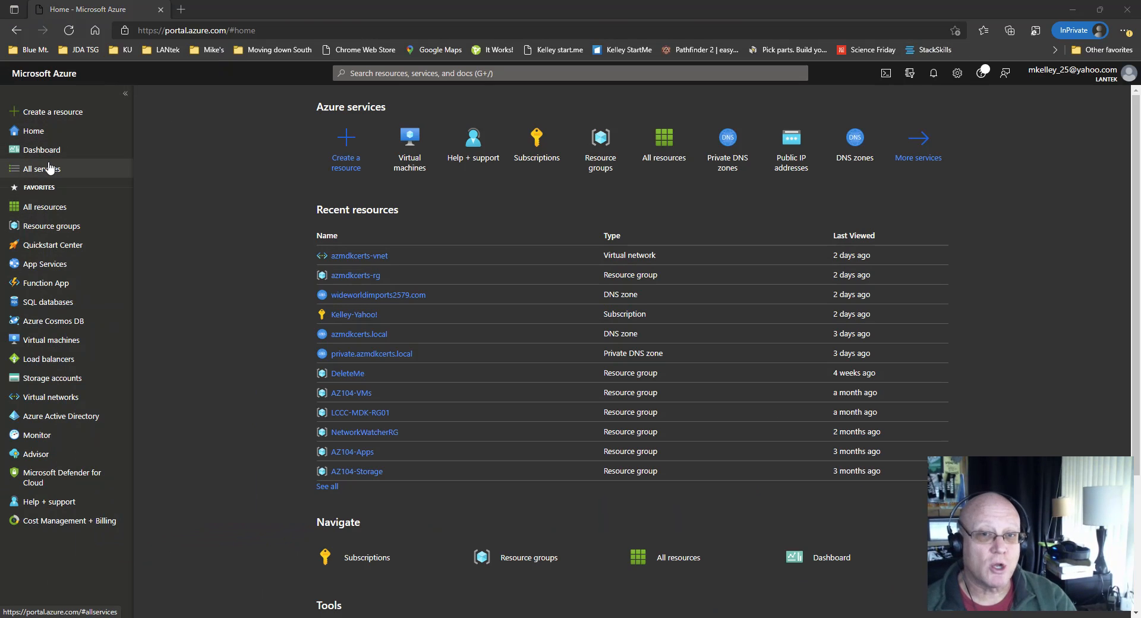
click(21, 171)
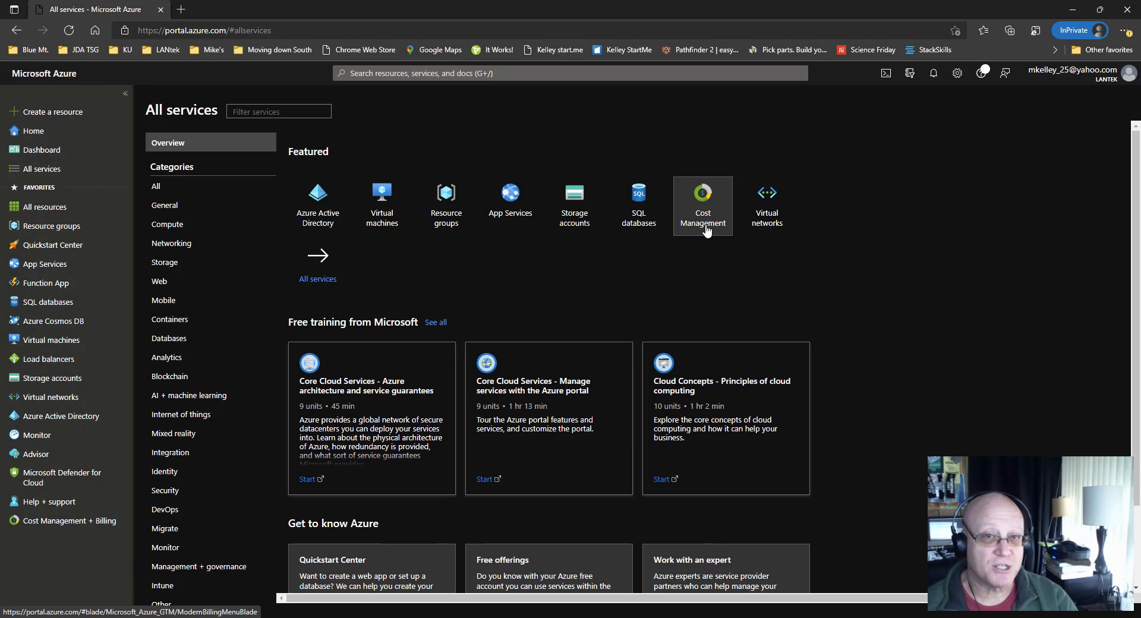
mouse_move(707, 231)
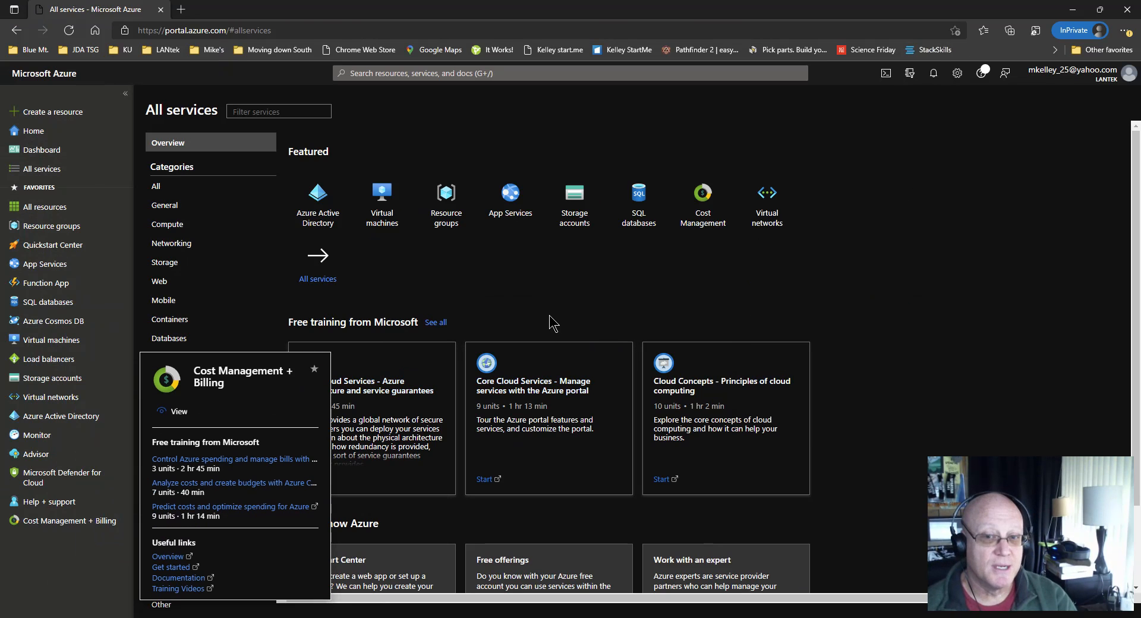
click(176, 225)
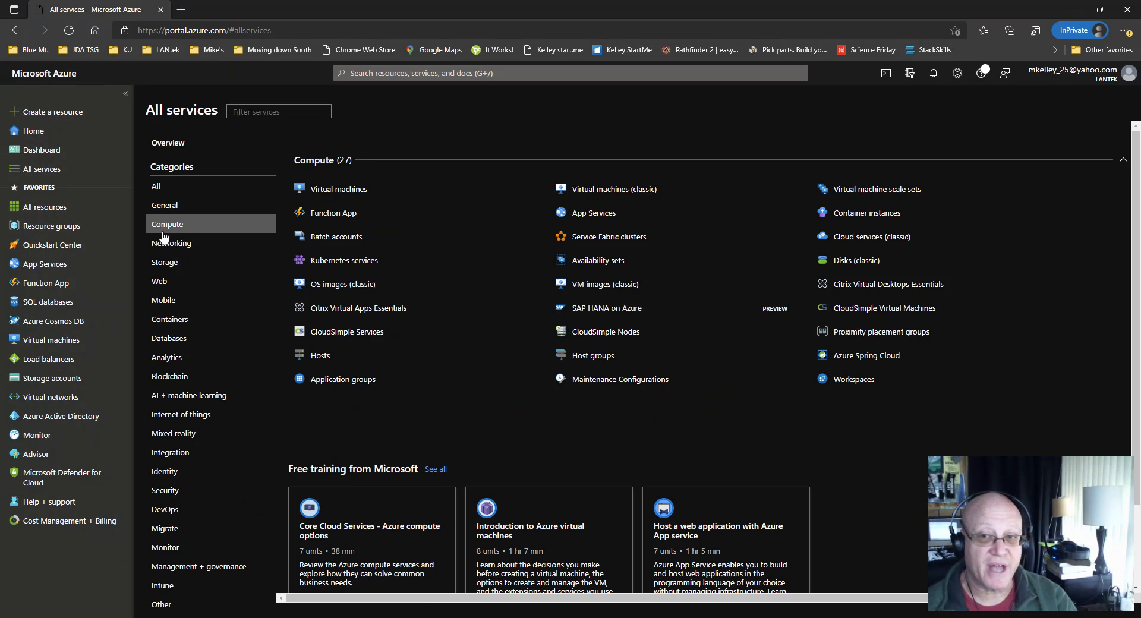
click(318, 190)
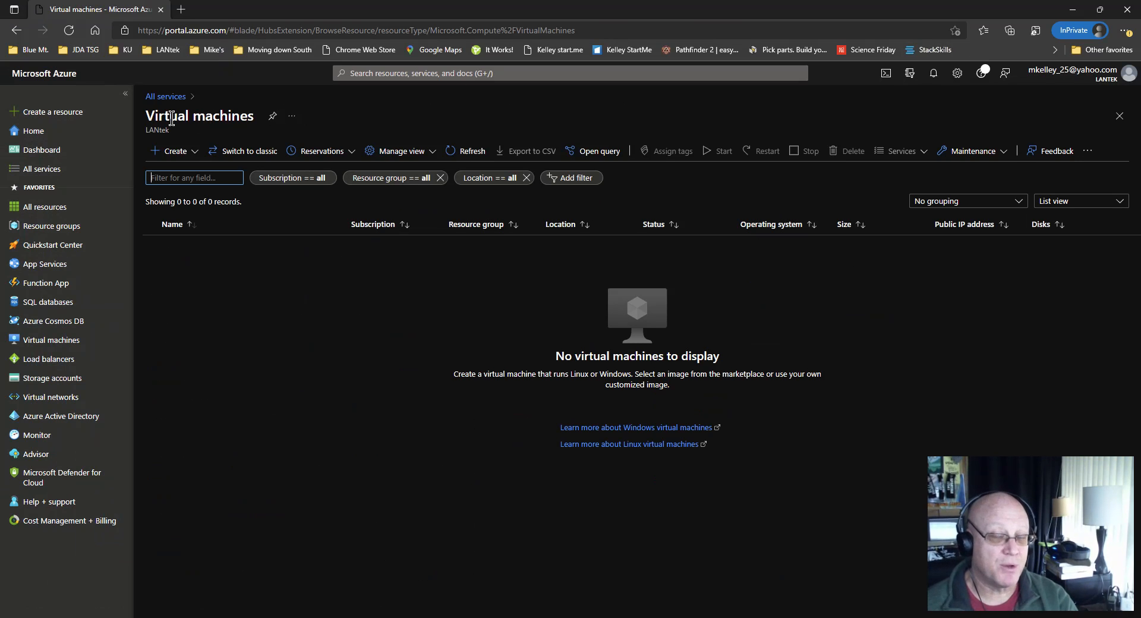
drag(170, 118, 256, 117)
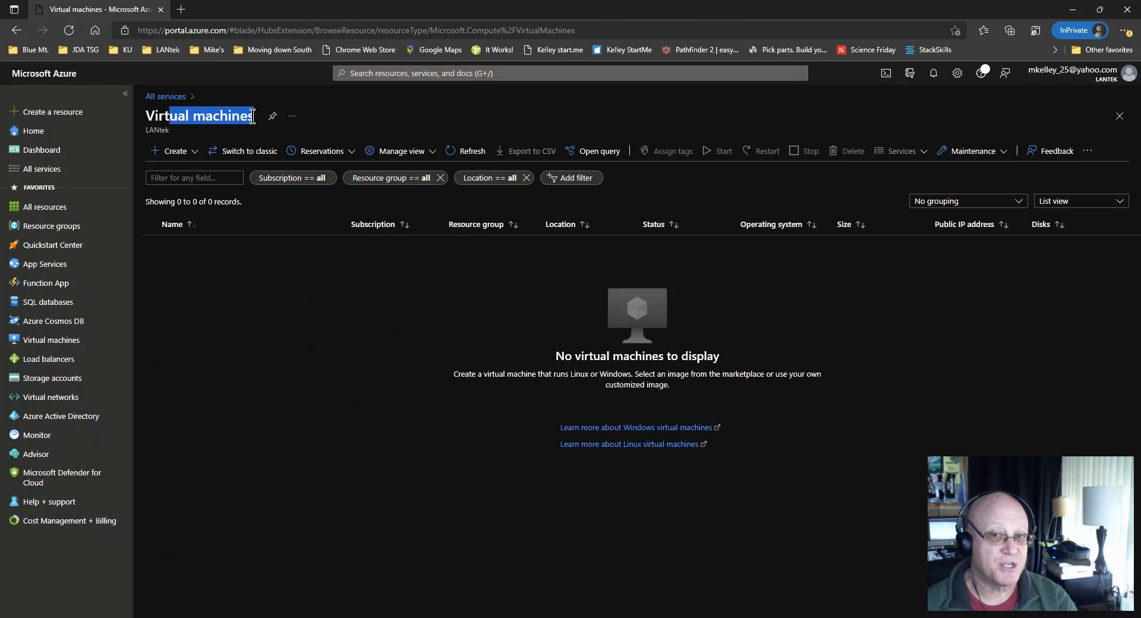
click(375, 74)
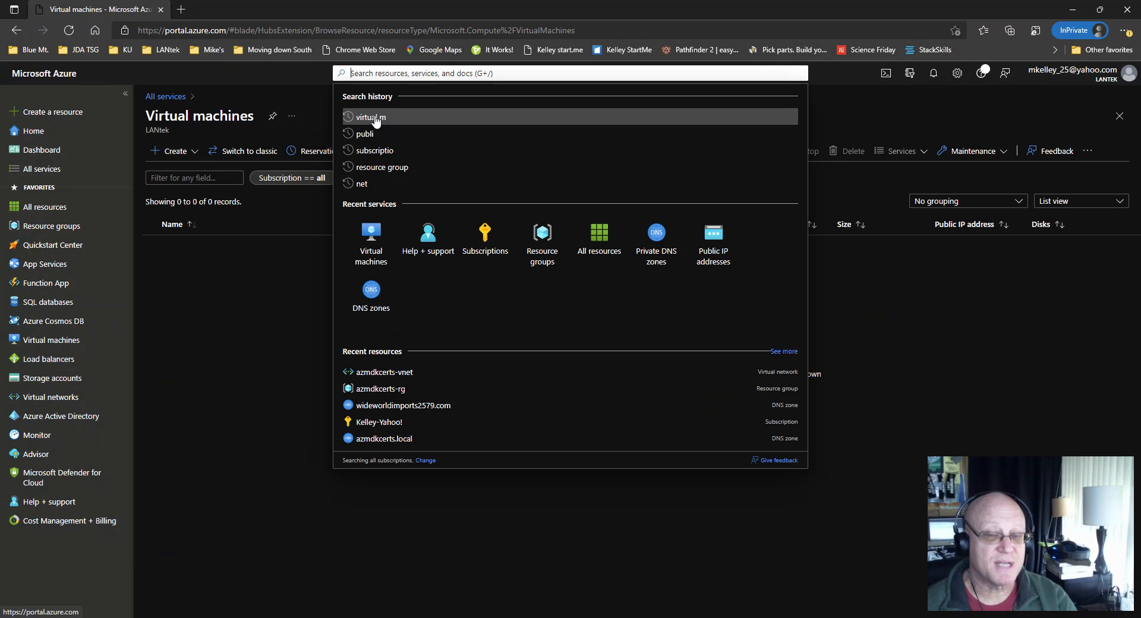
click(224, 336)
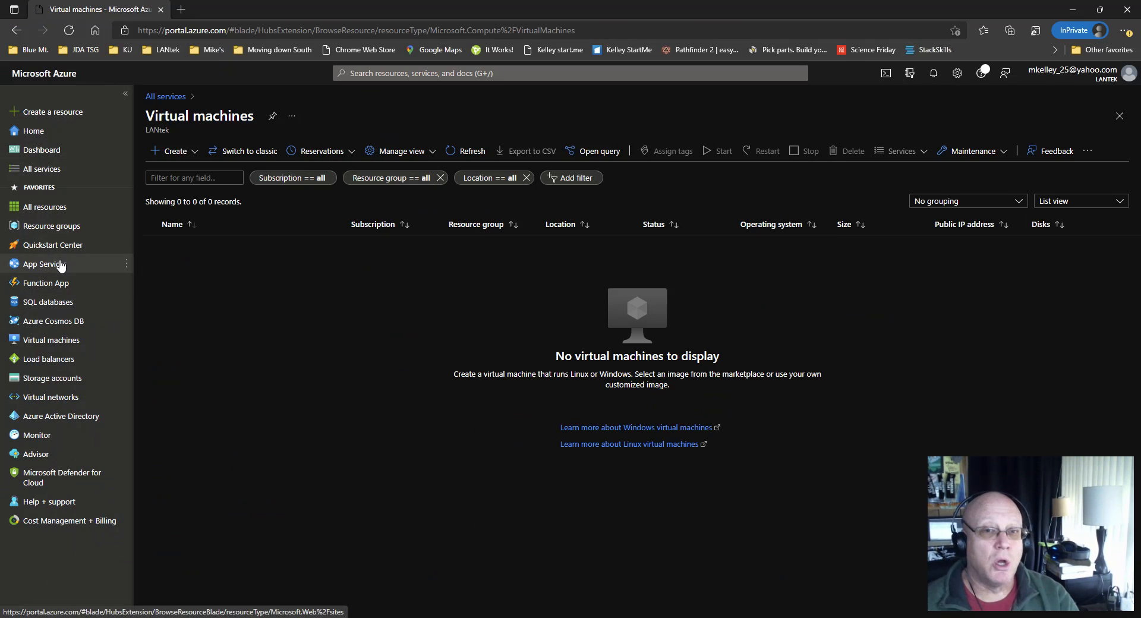
- View the All resources list, and open the Resource groups list to preview the NetworkWatcherRG details
click(42, 208)
mouse_move(42, 209)
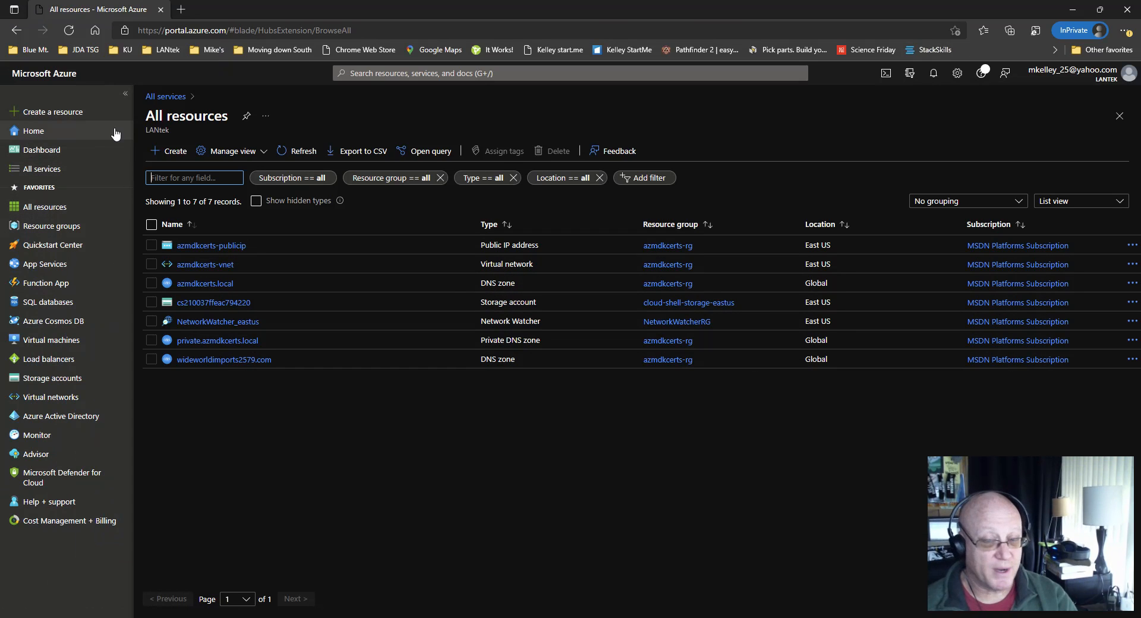
click(52, 228)
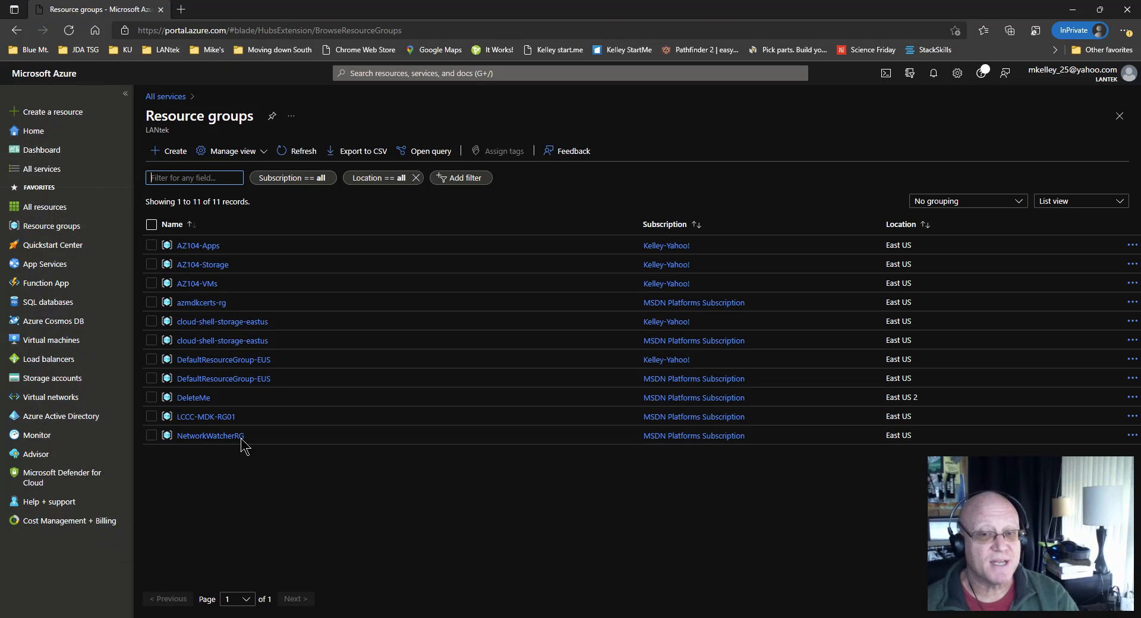
mouse_move(235, 439)
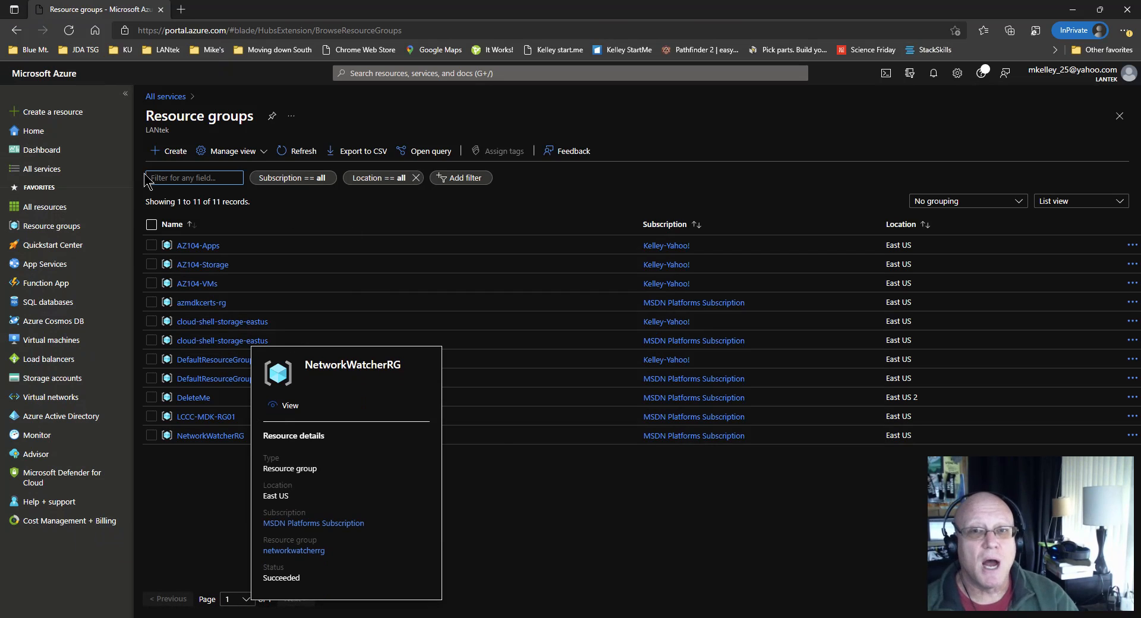
- Start a new resource group named YouCanDeleteMe in the MSDN Platforms Subscription, keeping the (US) East US region
click(166, 156)
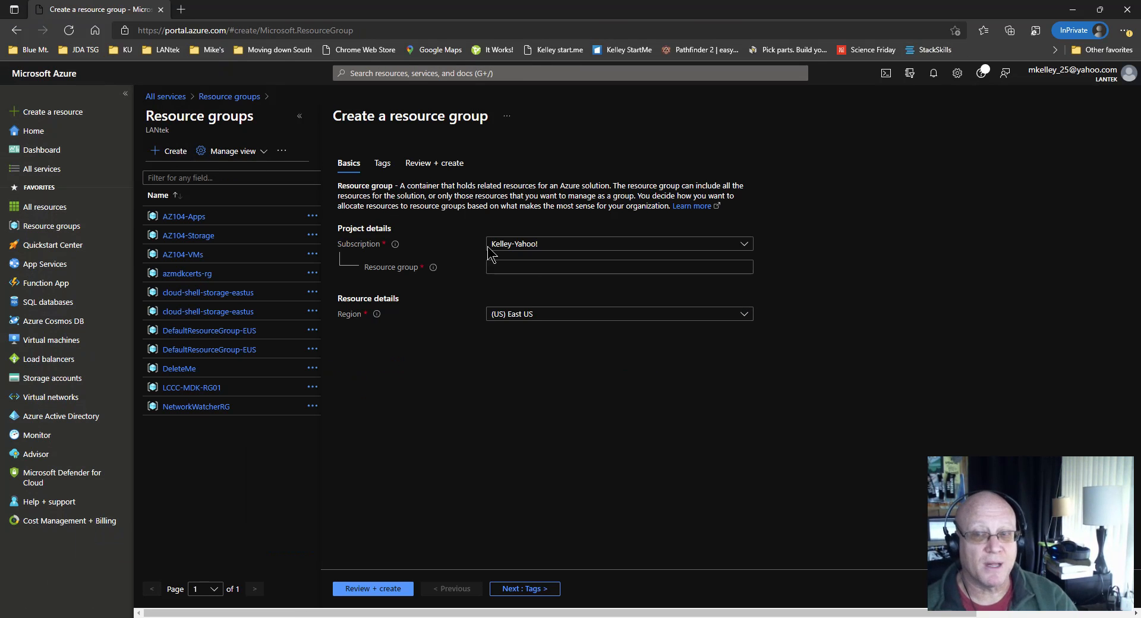
click(568, 251)
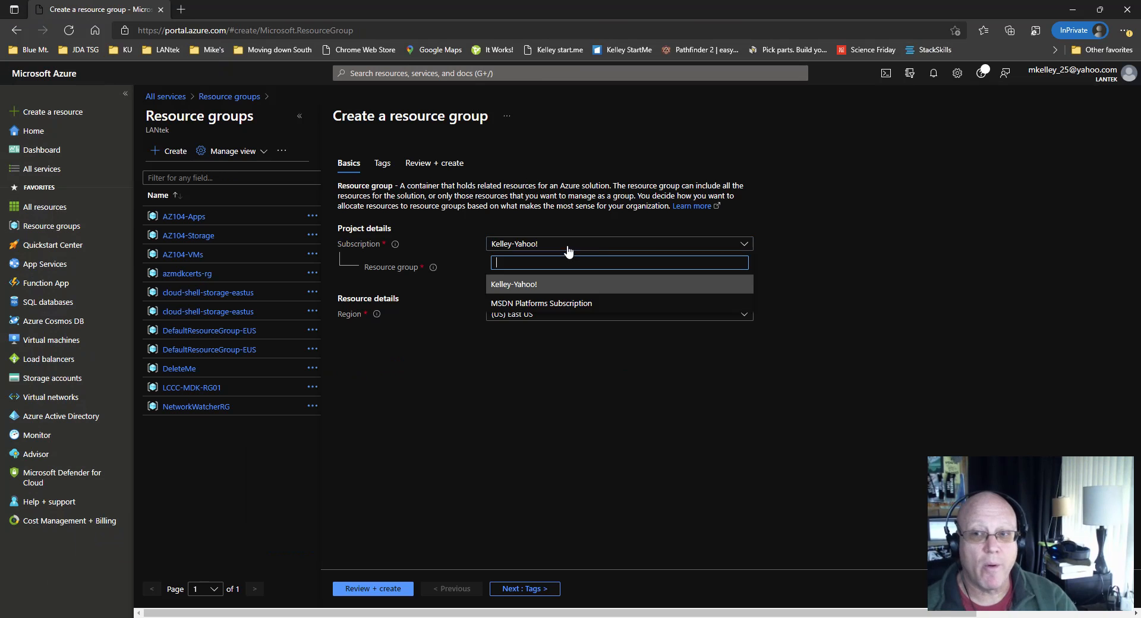
click(535, 304)
click(528, 272)
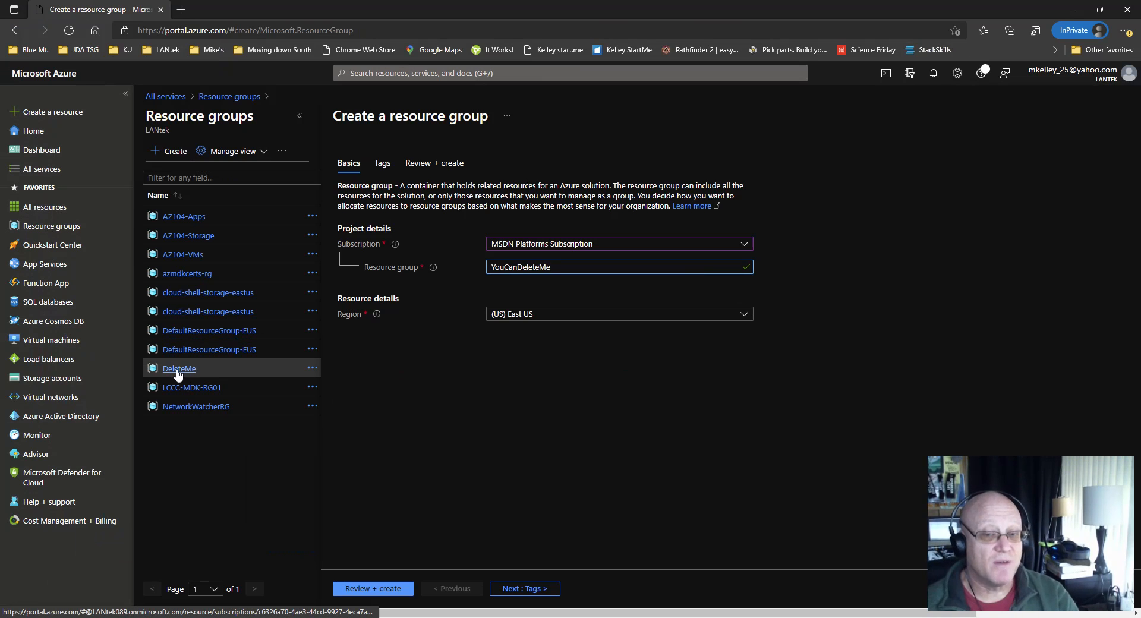
mouse_move(177, 373)
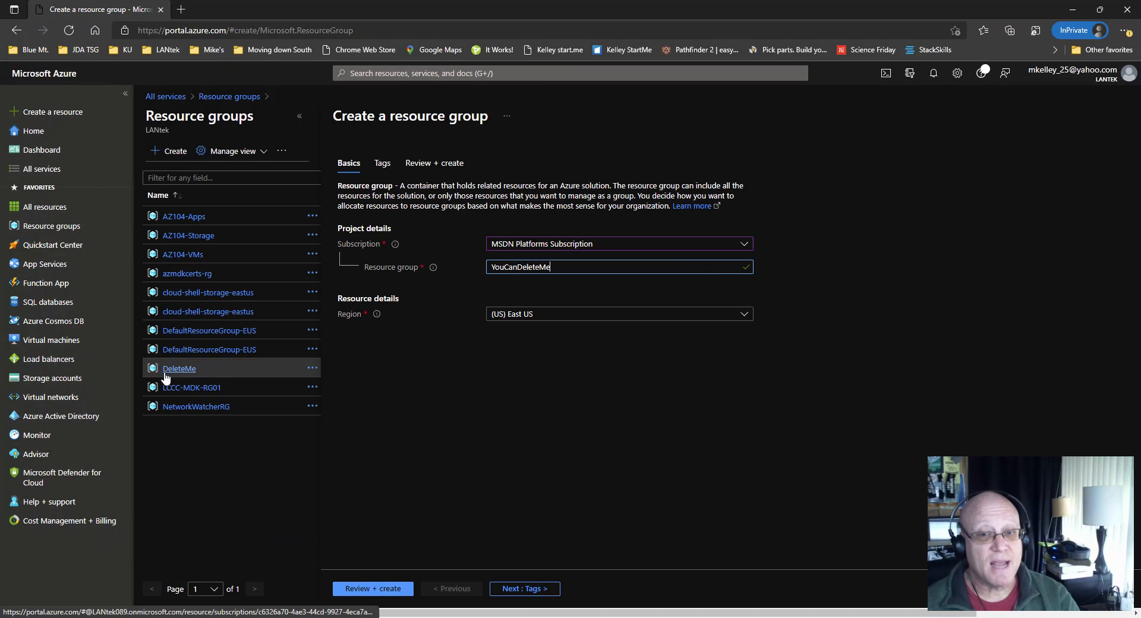
mouse_move(184, 372)
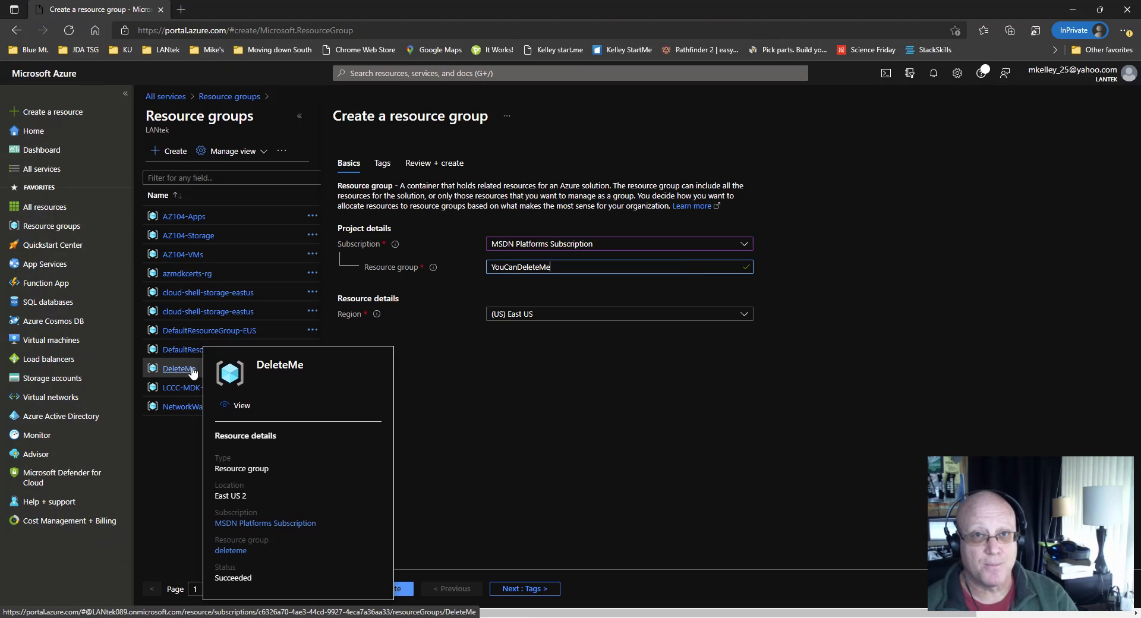
click(522, 407)
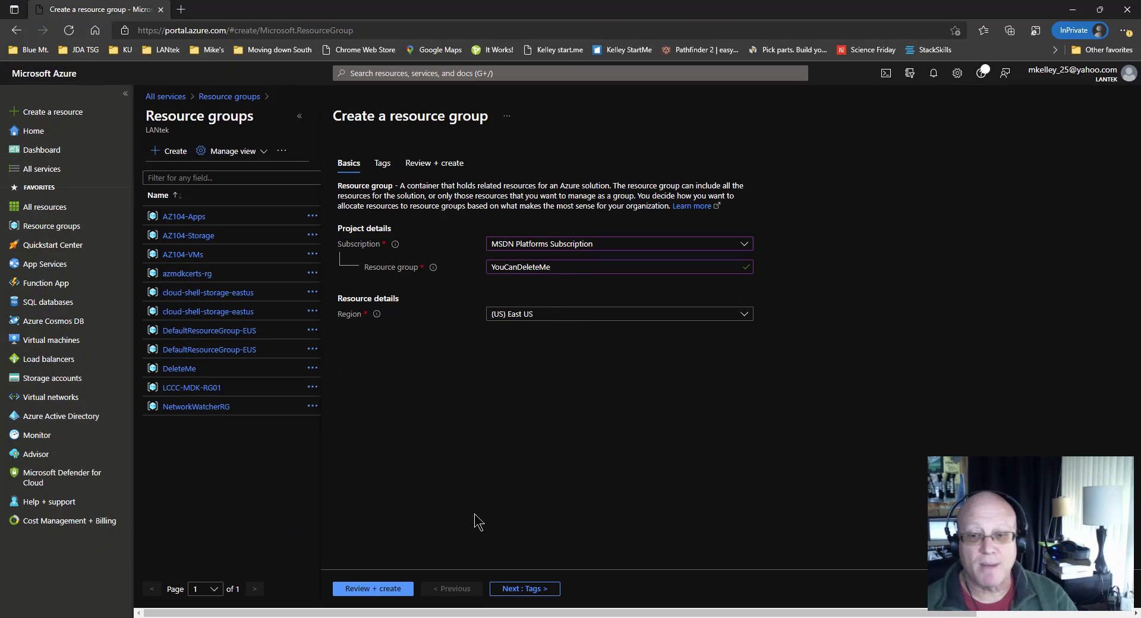
- Review and create the YouCanDeleteMe resource group, and check its entry in the Resource groups list
click(391, 589)
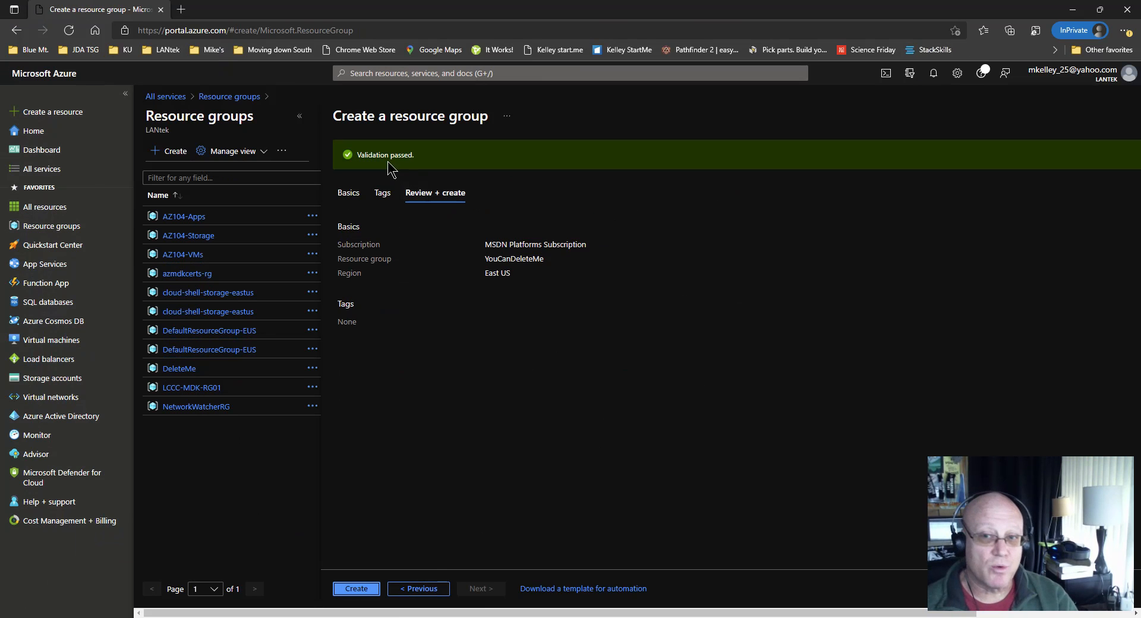
drag(419, 156, 356, 155)
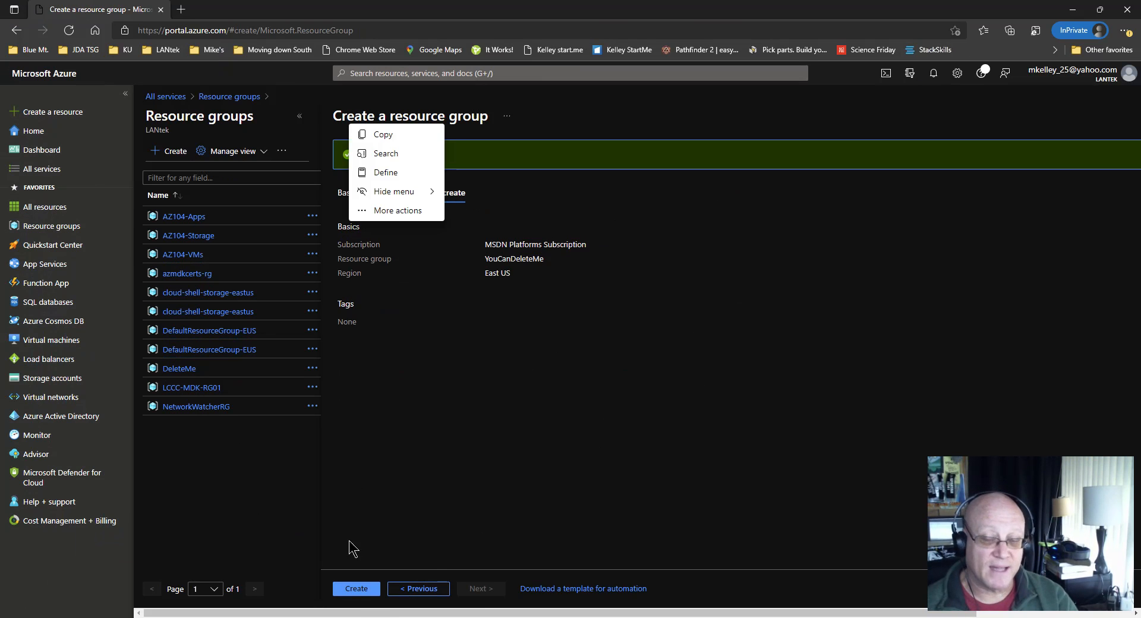
click(363, 589)
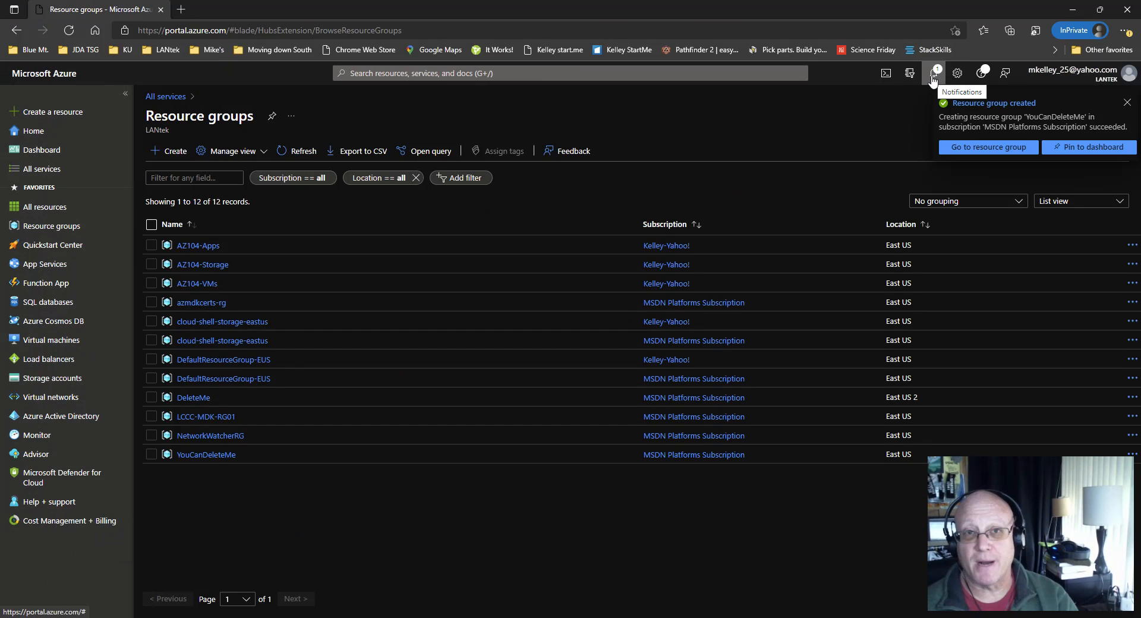
click(932, 77)
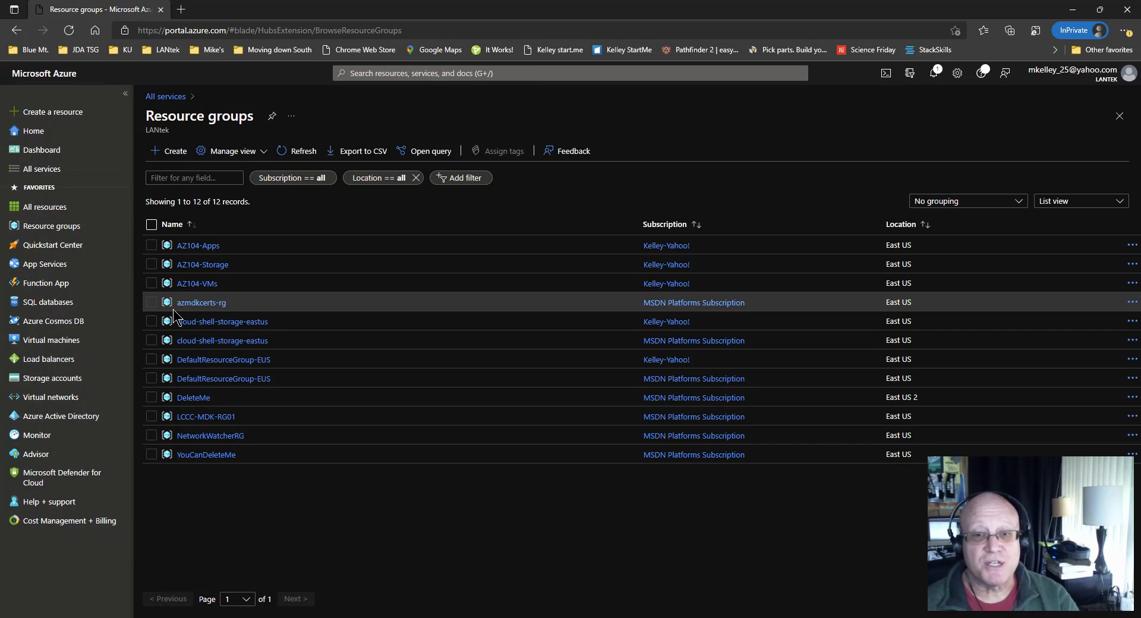
mouse_move(215, 462)
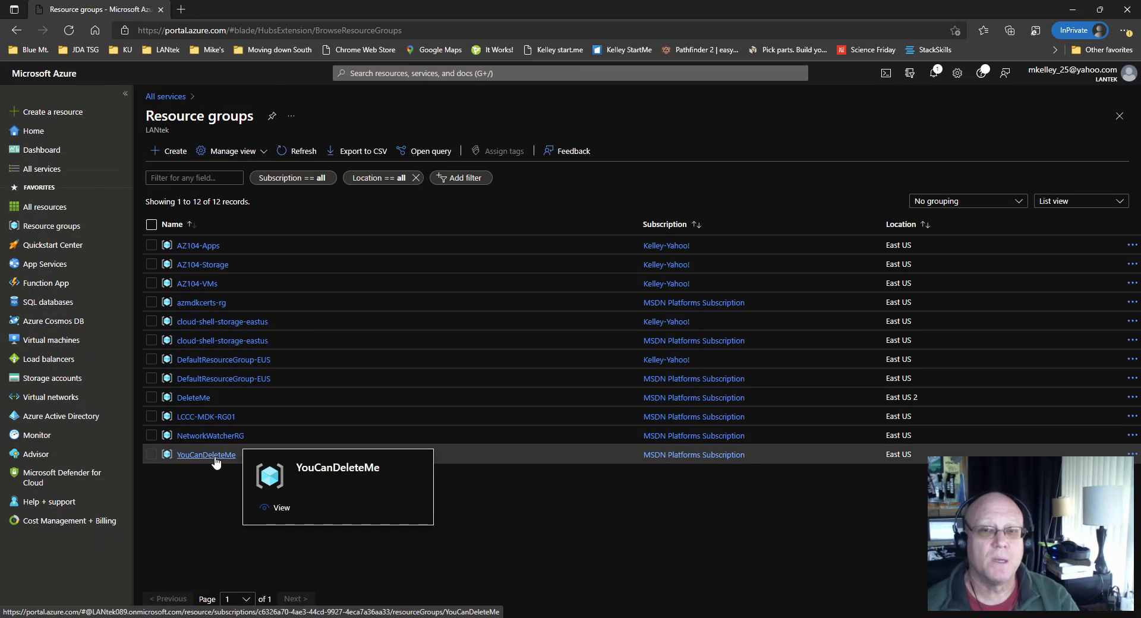